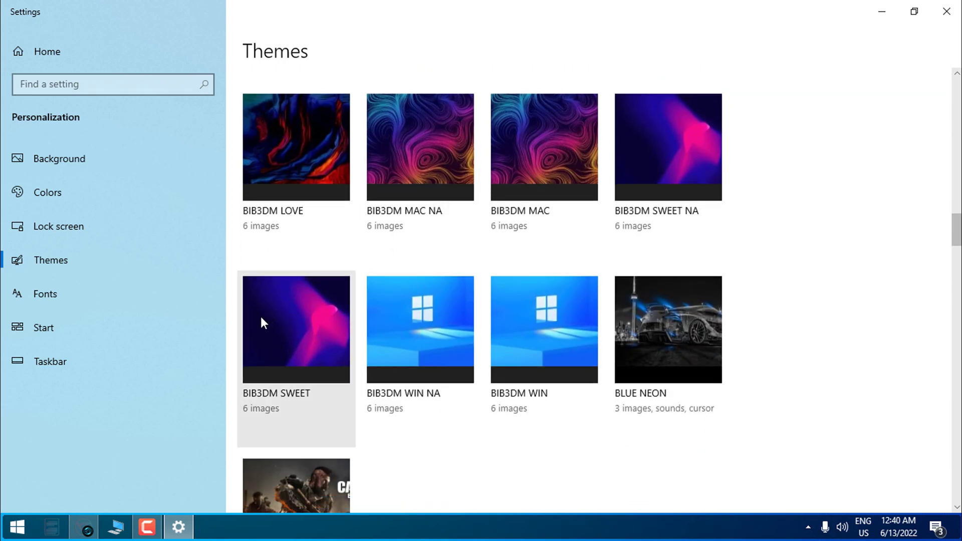
Apply the BIB3DM SWEET theme and check it on the desktop.
{"action": "left_click", "coordinate": [299, 326]}
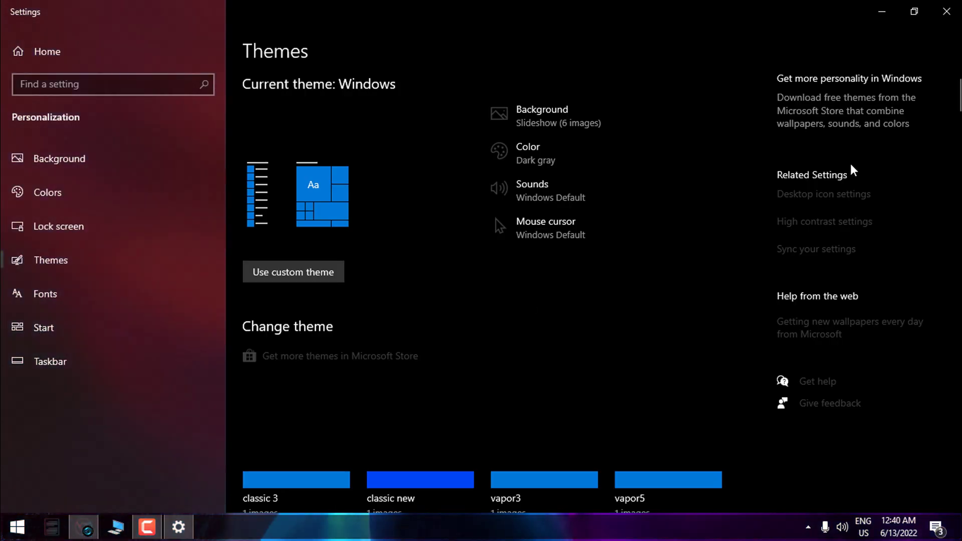
{"action": "left_click", "coordinate": [883, 12]}
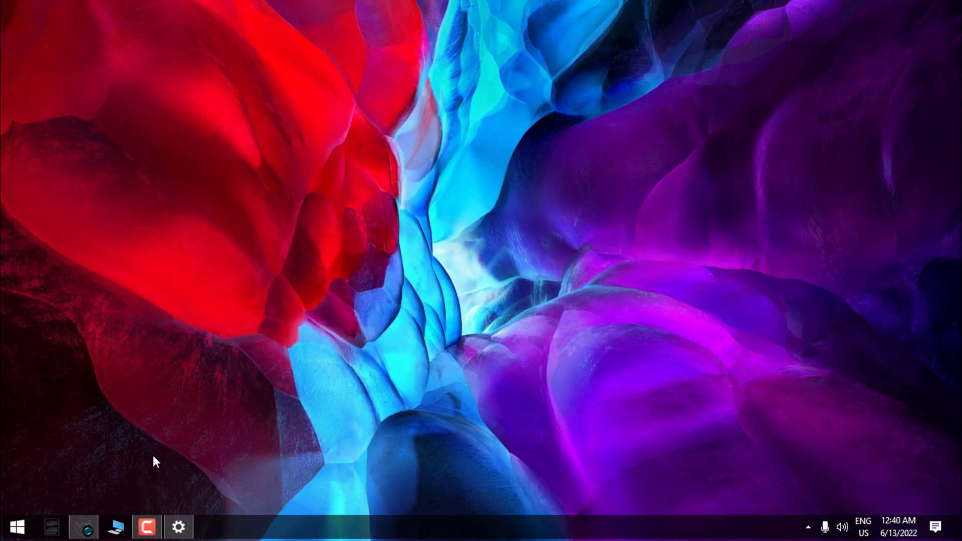
{"action": "left_click", "coordinate": [188, 532]}
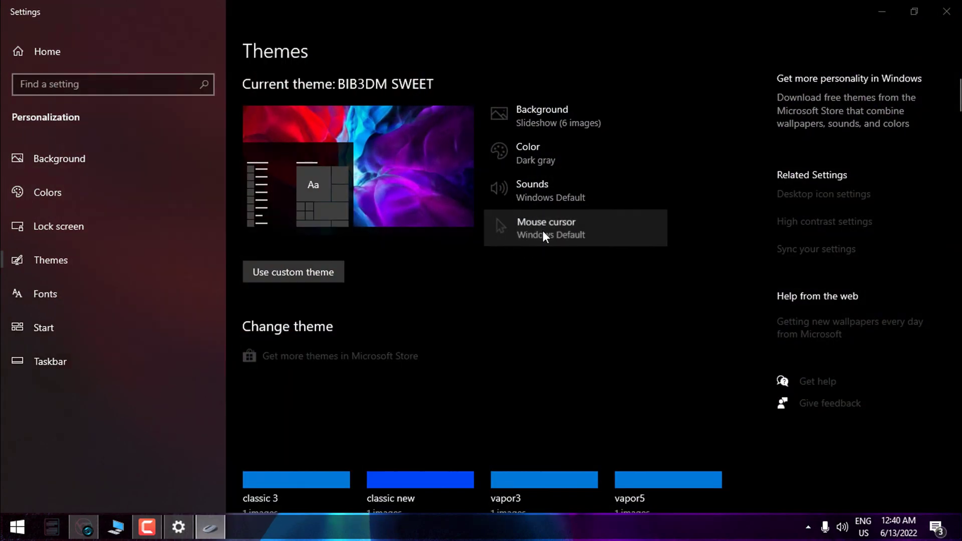
Change the mouse pointer scheme to Plate Glass and close Settings.
{"action": "left_click", "coordinate": [546, 227]}
{"action": "left_click", "coordinate": [145, 130]}
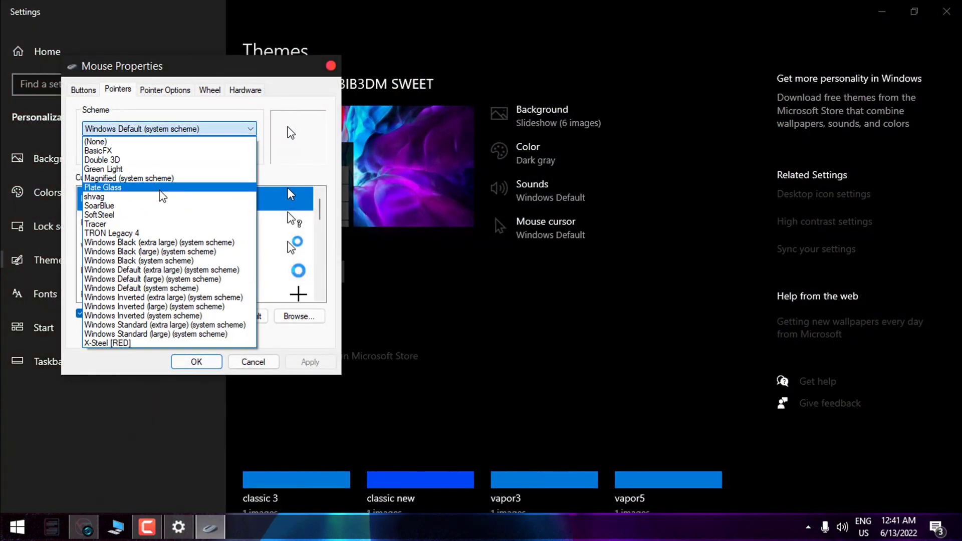
{"action": "left_click", "coordinate": [135, 187]}
{"action": "left_click", "coordinate": [197, 361]}
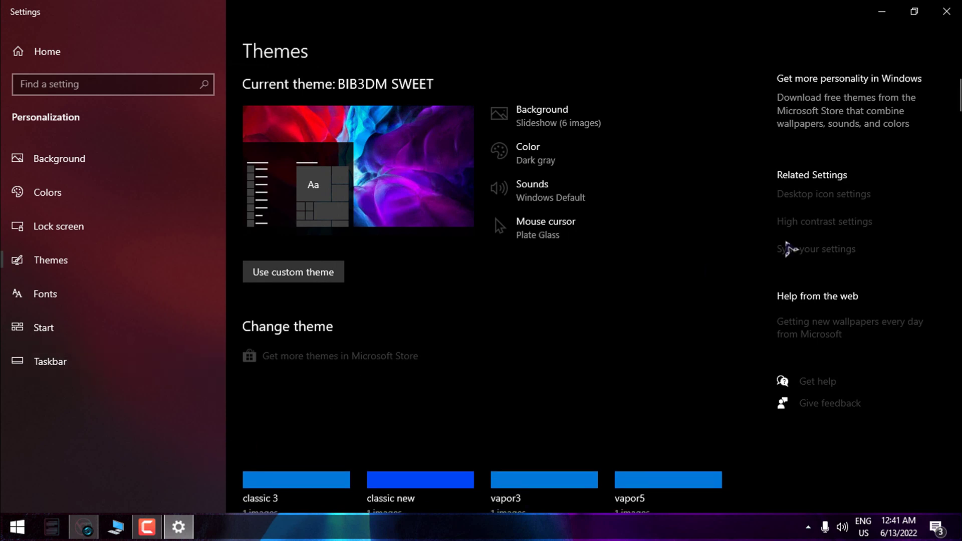
{"action": "left_click", "coordinate": [945, 16]}
Browse to the Wallpapers folder on Local Disk (D:) in a maximized file window.
{"action": "left_click", "coordinate": [116, 527]}
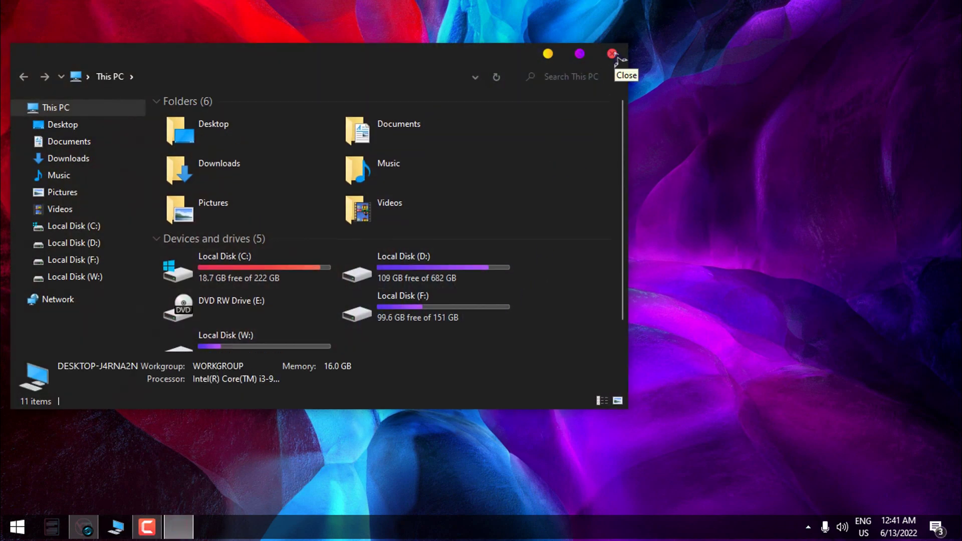
{"action": "left_click", "coordinate": [612, 54]}
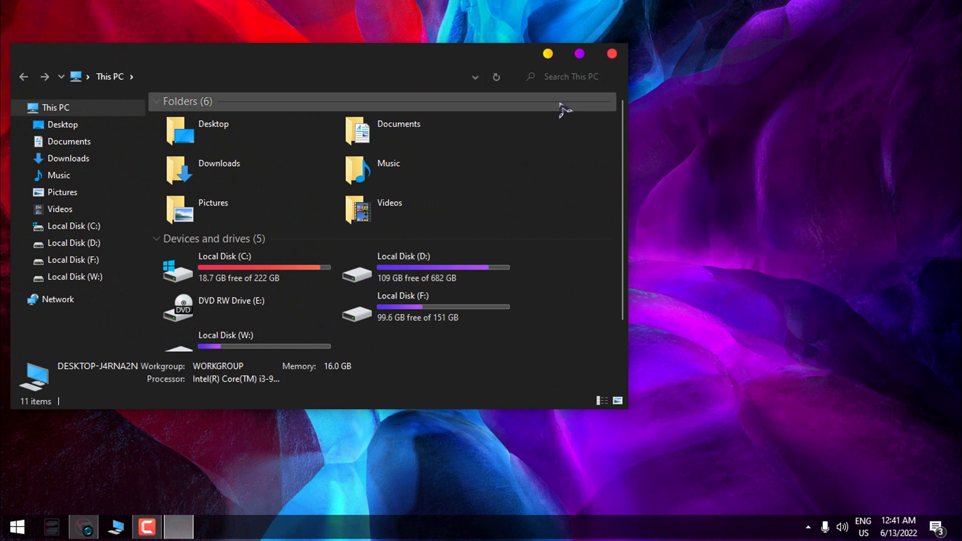
{"action": "left_click", "coordinate": [580, 20]}
{"action": "left_click", "coordinate": [474, 181]}
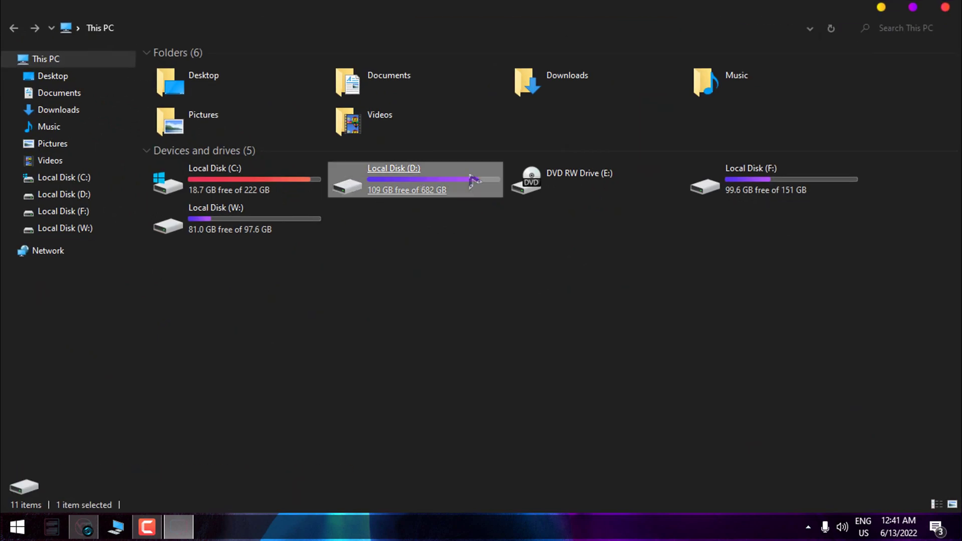
{"action": "double_click", "coordinate": [473, 181]}
{"action": "double_click", "coordinate": [769, 134]}
{"action": "left_click", "coordinate": [666, 216]}
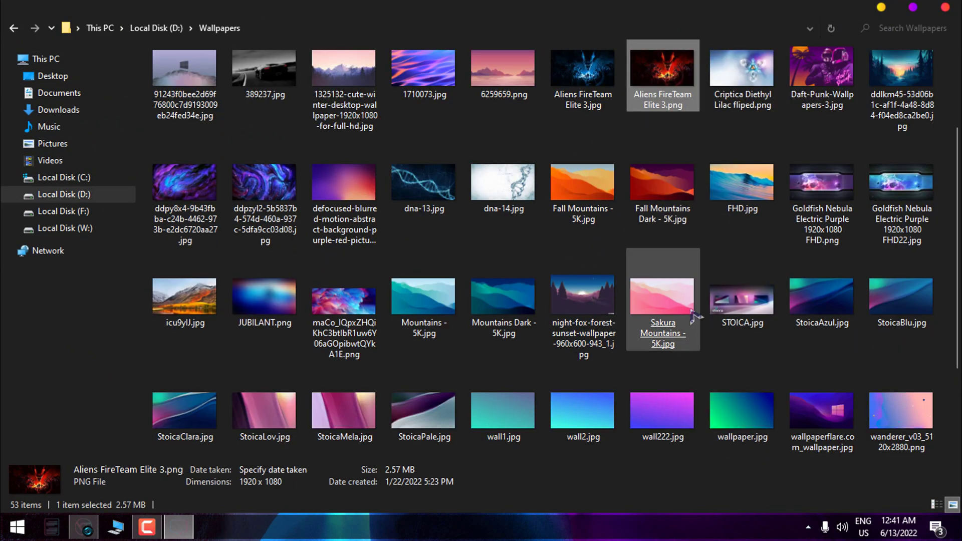
Set wallpaperflare.com_wallpaper.jpg as the desktop background, and close the image and the folder window.
{"action": "double_click", "coordinate": [832, 408]}
{"action": "right_click", "coordinate": [377, 171]}
{"action": "mouse_move", "coordinate": [455, 317]}
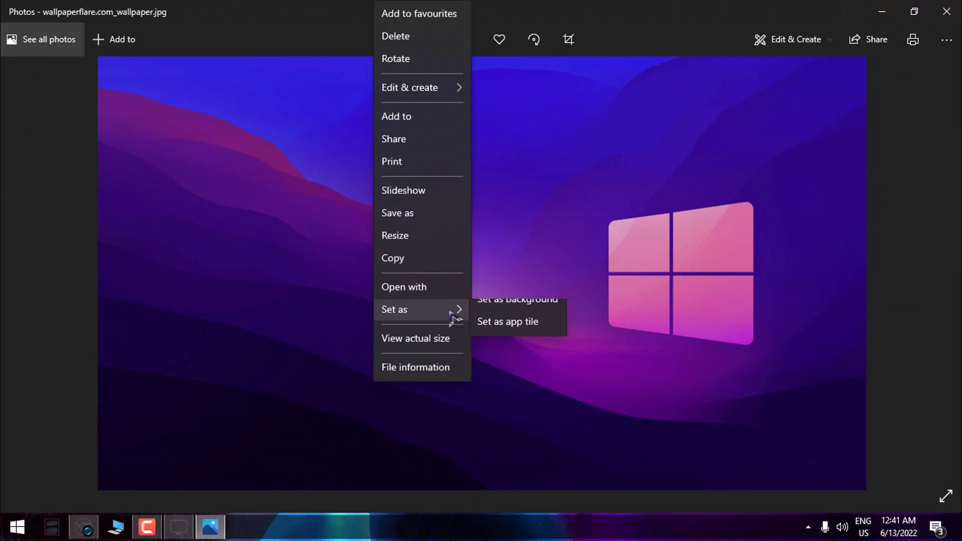
{"action": "left_click", "coordinate": [516, 334]}
{"action": "left_click", "coordinate": [946, 12]}
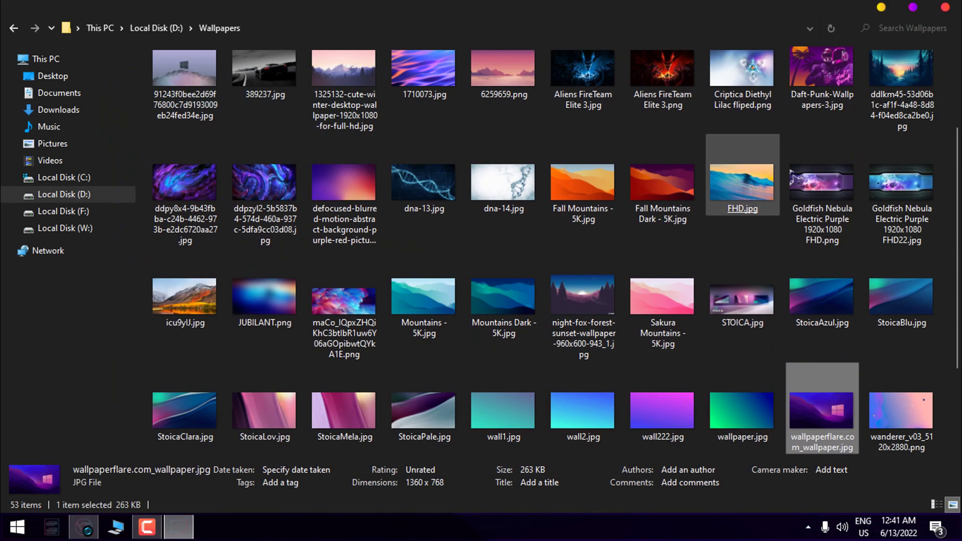
{"action": "left_click", "coordinate": [944, 8]}
Open the Rainmeter skin manager and load Time.ini from the BlackPanther_Suite skins.
{"action": "left_click", "coordinate": [808, 527]}
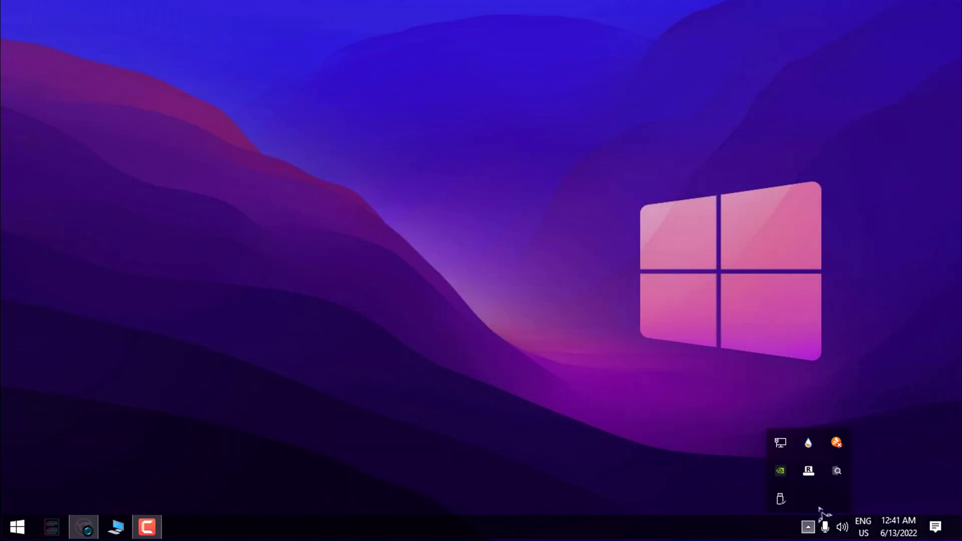
{"action": "right_click", "coordinate": [809, 444]}
{"action": "left_click", "coordinate": [863, 261]}
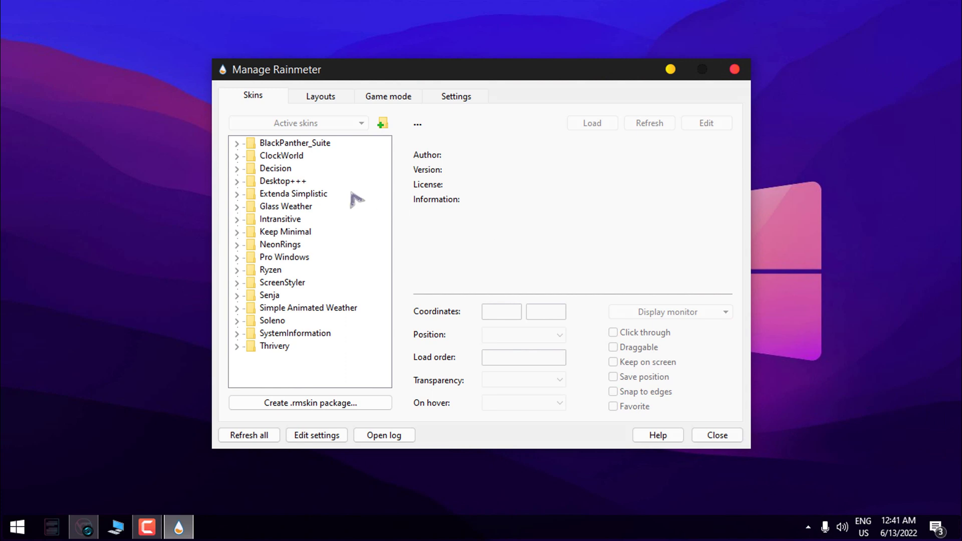
{"action": "left_click", "coordinate": [237, 145]}
{"action": "left_click", "coordinate": [250, 194]}
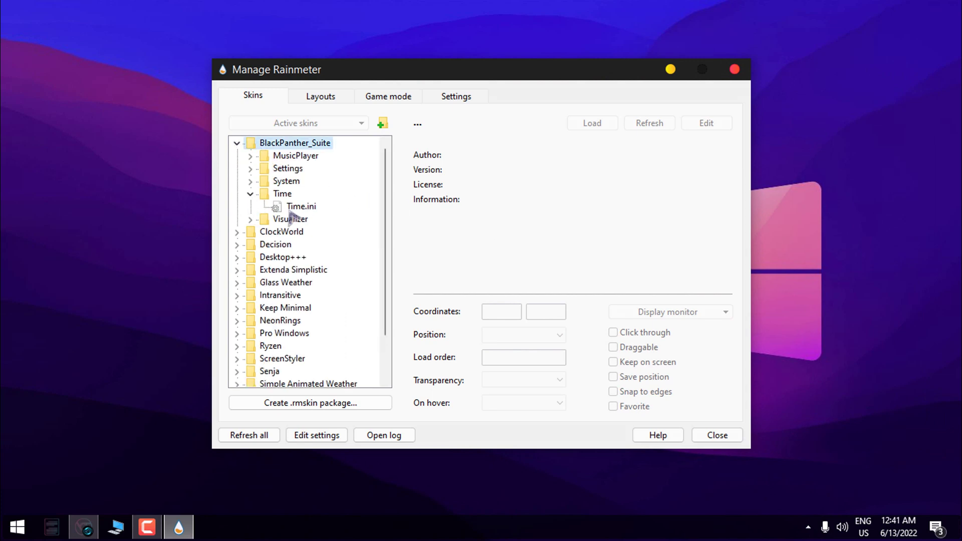
{"action": "double_click", "coordinate": [294, 206]}
{"action": "left_click", "coordinate": [250, 194]}
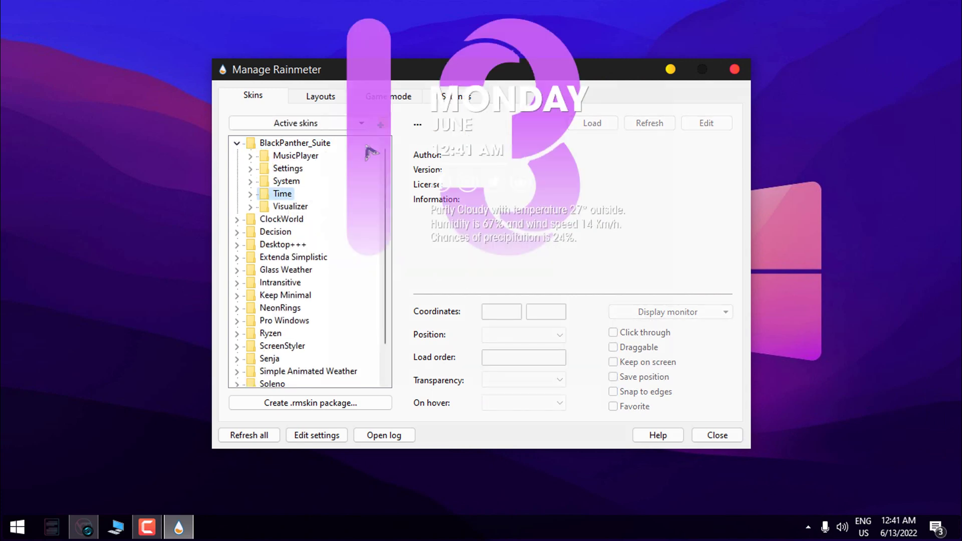
{"action": "left_click", "coordinate": [237, 144]}
Move the date and weather widget to the upper-left area of the desktop, clear of the Rainmeter manager window.
{"action": "left_click", "coordinate": [588, 104]}
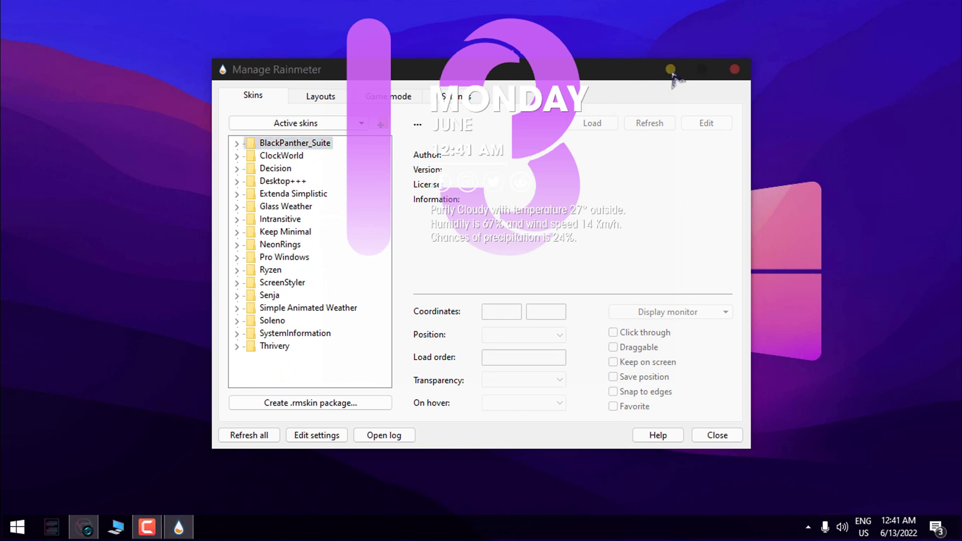
{"action": "left_click_drag", "start_coordinate": [589, 70], "coordinate": [266, 71]}
{"action": "left_click_drag", "start_coordinate": [388, 75], "coordinate": [511, 87]}
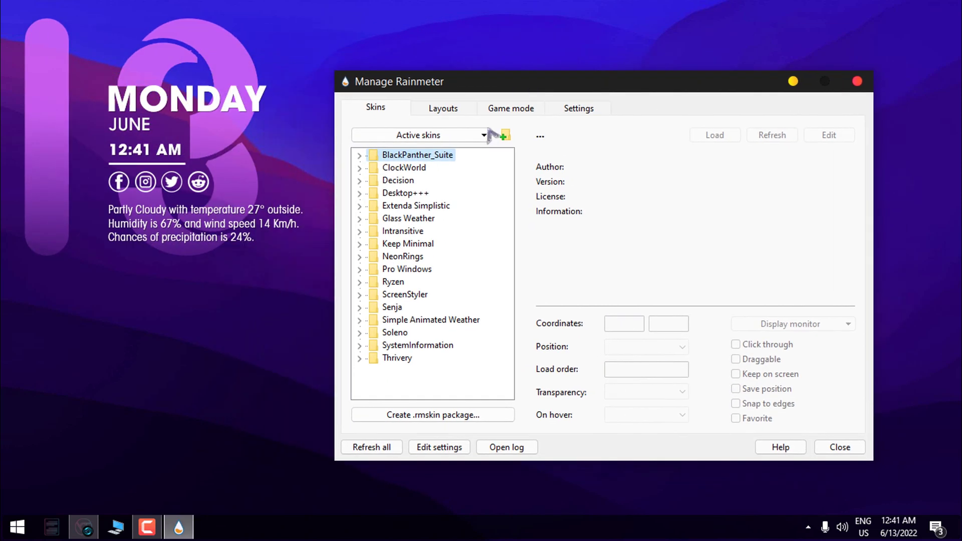
Load the Visualizer.ini and Dock.ini skins from the Thrivery suite.
{"action": "left_click", "coordinate": [360, 359]}
{"action": "left_click", "coordinate": [373, 384]}
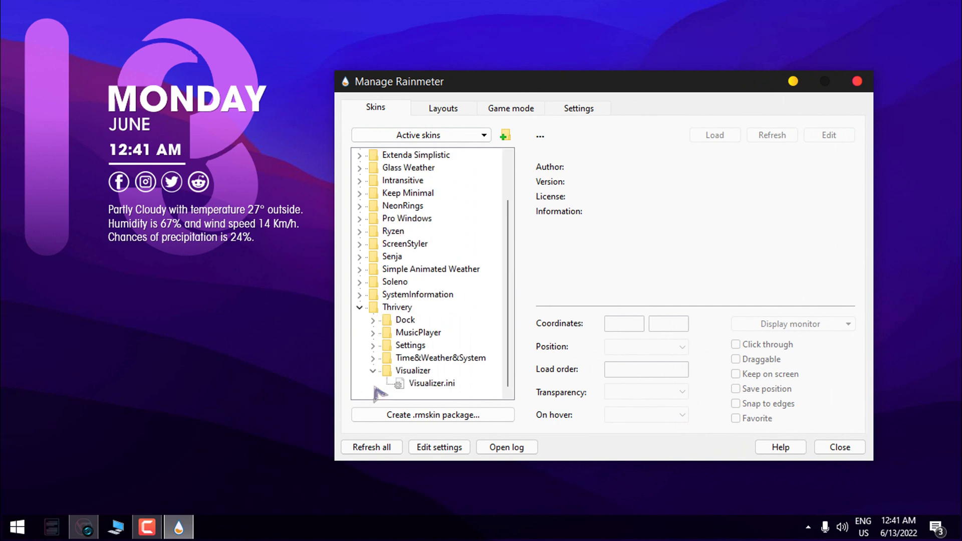
{"action": "right_click", "coordinate": [431, 383]}
{"action": "left_click", "coordinate": [454, 393]}
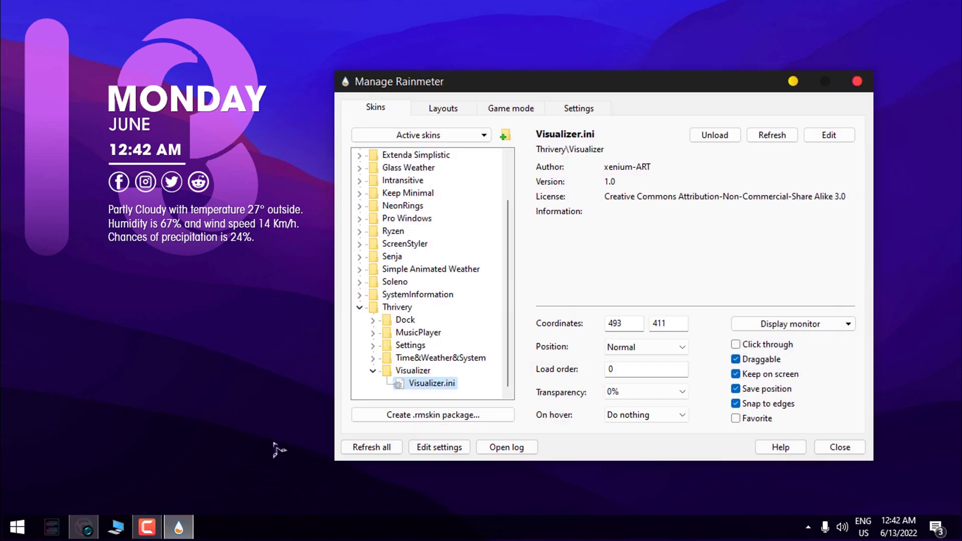
{"action": "left_click", "coordinate": [373, 320]}
{"action": "left_click", "coordinate": [419, 333]}
Minimize the skin manager and place the shortcut icon row at the lower centre of the desktop with the visualizer directly above it.
{"action": "left_click", "coordinate": [792, 82]}
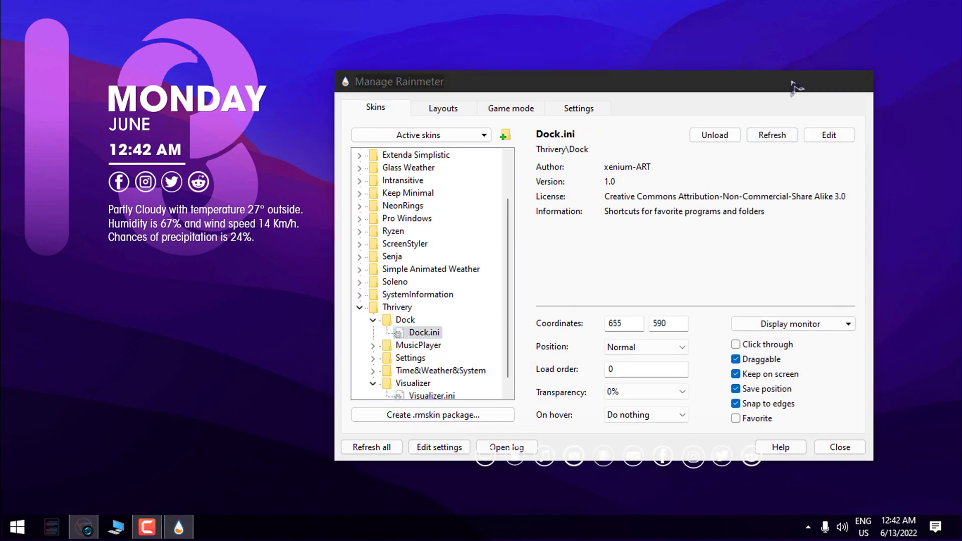
{"action": "left_click_drag", "start_coordinate": [534, 457], "coordinate": [371, 422]}
{"action": "left_click_drag", "start_coordinate": [461, 349], "coordinate": [454, 384]}
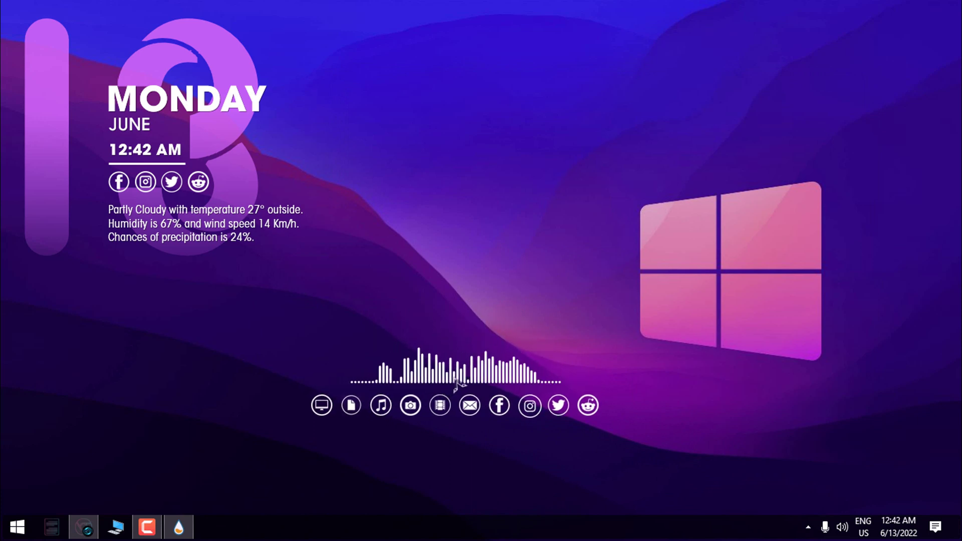
Load the CPU_AIO.ini skin from SystemInformation's CPU folder.
{"action": "left_click", "coordinate": [178, 527]}
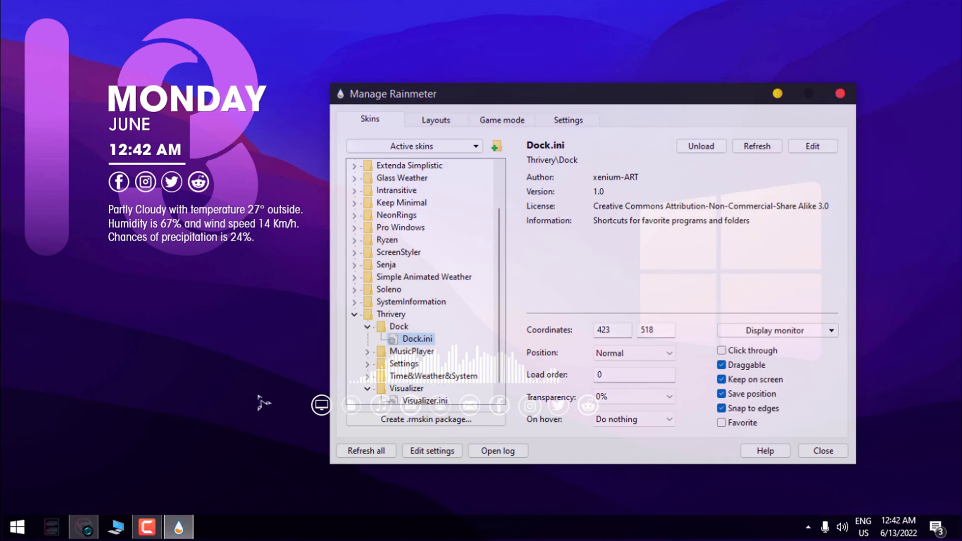
{"action": "left_click", "coordinate": [359, 307]}
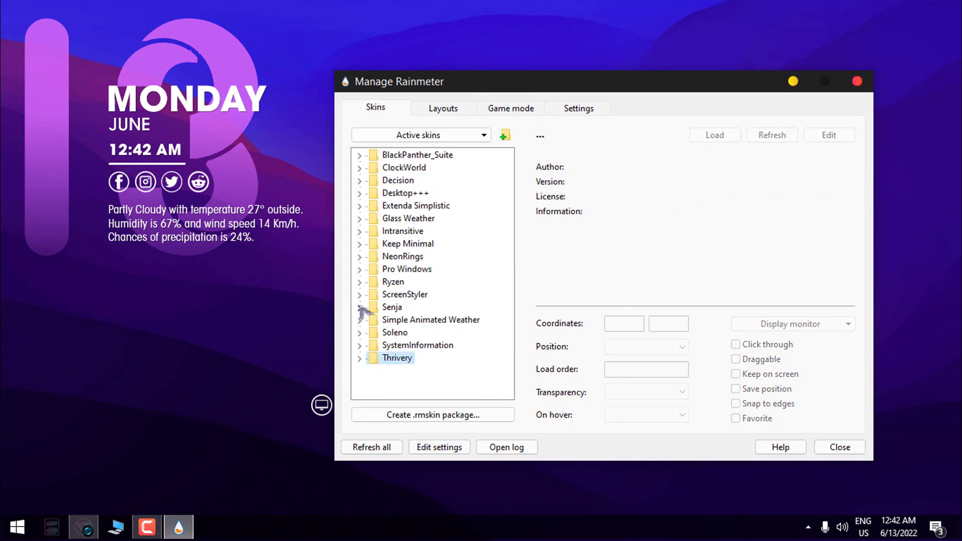
{"action": "left_click", "coordinate": [359, 346]}
{"action": "left_click", "coordinate": [374, 307]}
{"action": "right_click", "coordinate": [438, 205]}
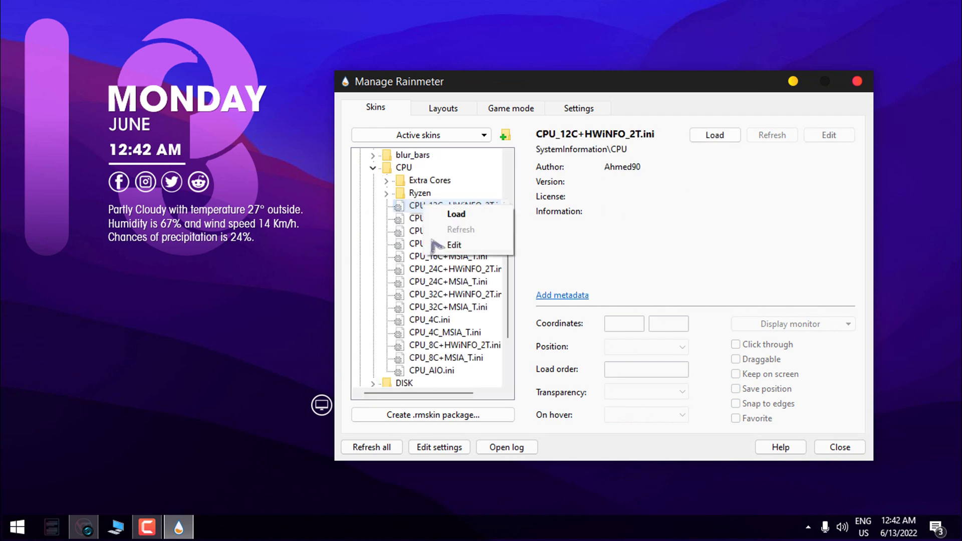
{"action": "right_click", "coordinate": [438, 370]}
{"action": "left_click", "coordinate": [476, 376]}
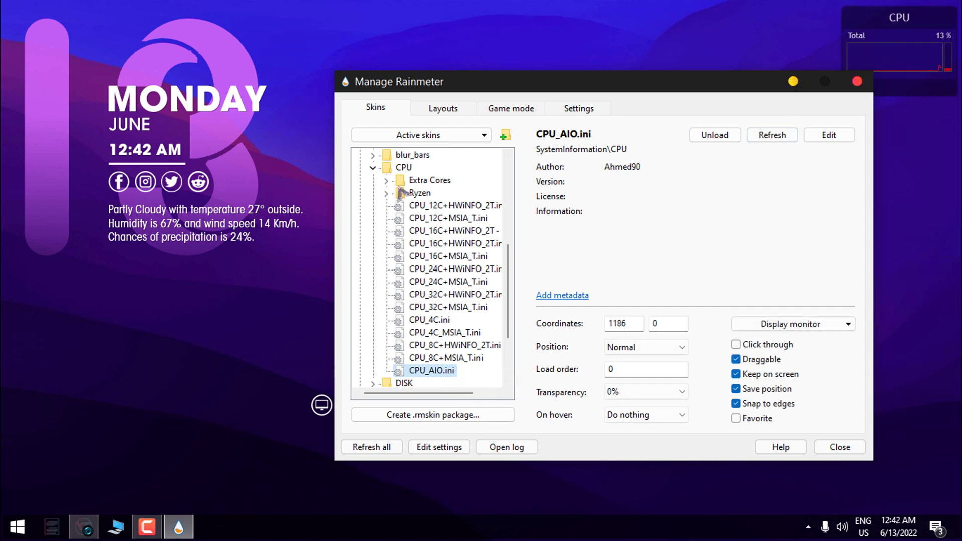
{"action": "left_click", "coordinate": [372, 168]}
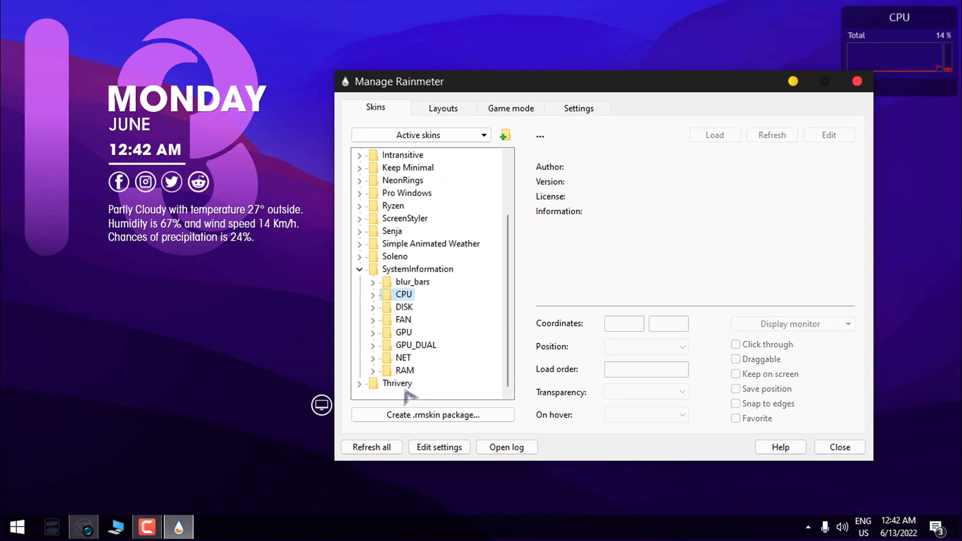
Load the Ram.ini skin from SystemInformation's RAM folder and close the skin manager.
{"action": "right_click", "coordinate": [400, 385]}
{"action": "left_click", "coordinate": [432, 391]}
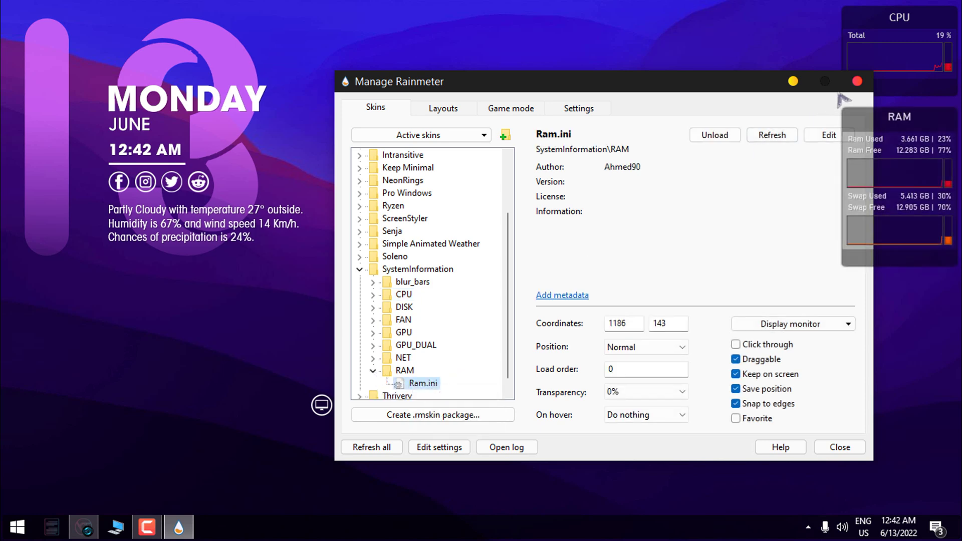
{"action": "left_click", "coordinate": [858, 81]}
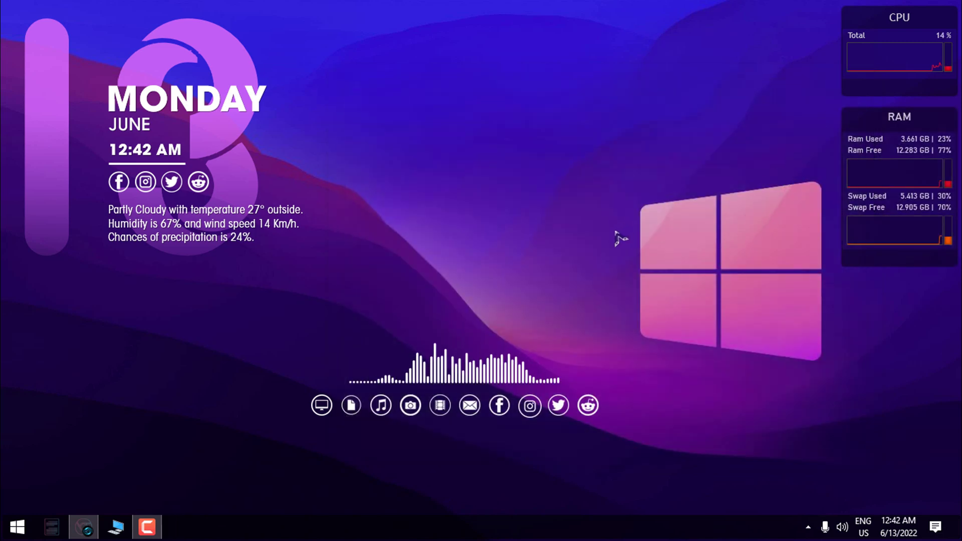
{"action": "left_click", "coordinate": [17, 527]}
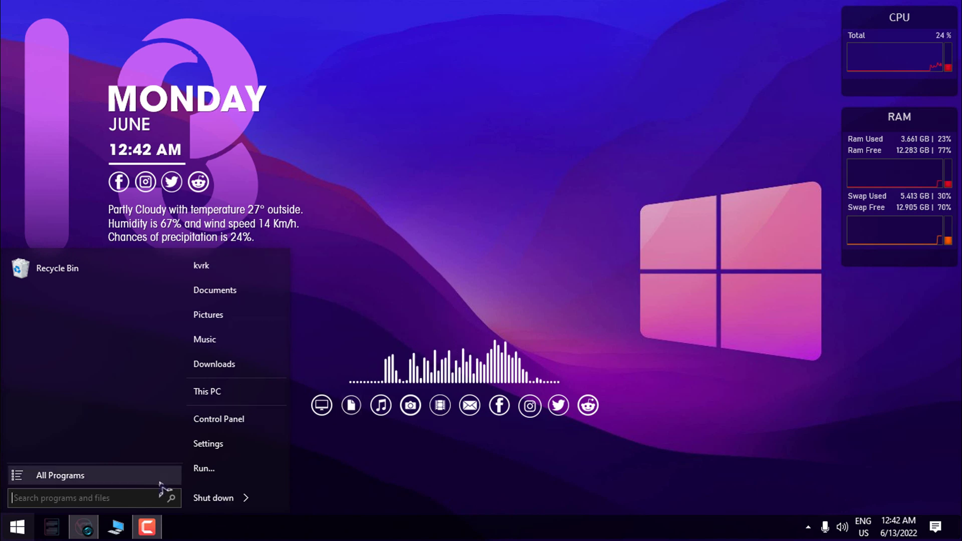
{"action": "left_click", "coordinate": [463, 247]}
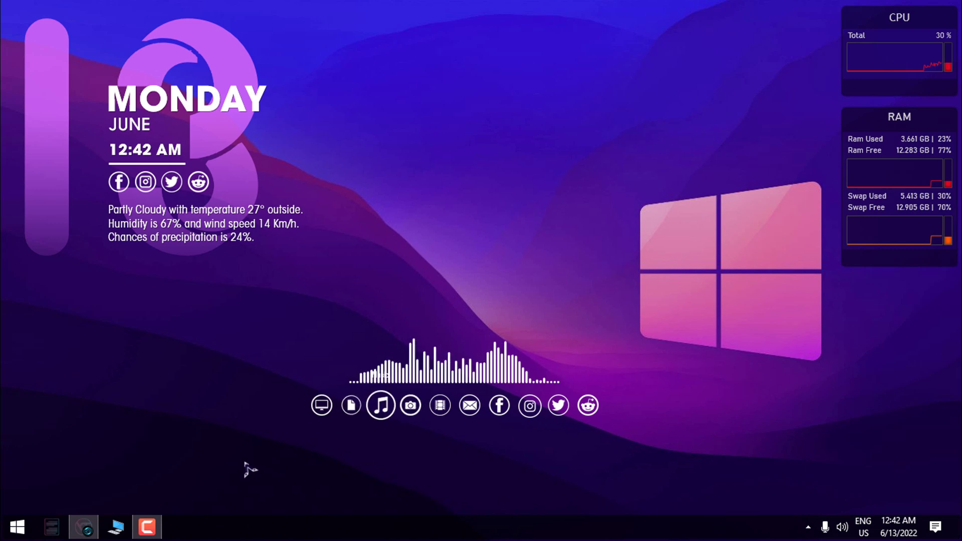
Open the settings of the hidden application dock and set its screen position to Top.
{"action": "mouse_move", "coordinate": [361, 506]}
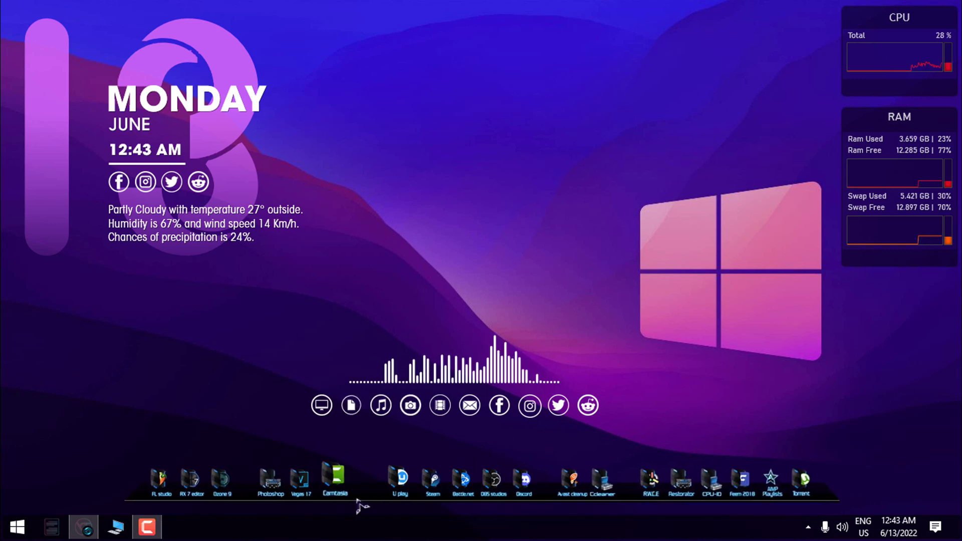
{"action": "right_click", "coordinate": [324, 487]}
{"action": "left_click", "coordinate": [381, 417]}
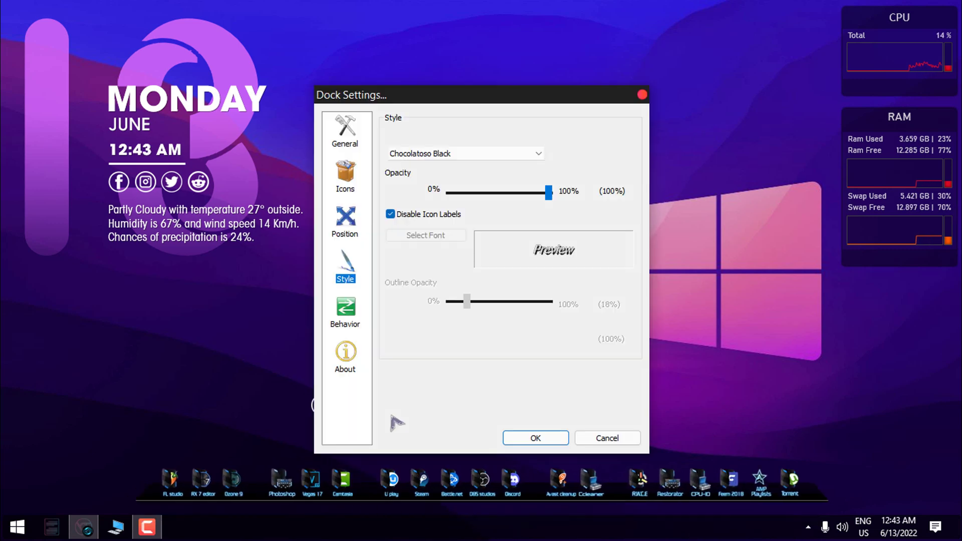
{"action": "left_click", "coordinate": [353, 223]}
{"action": "left_click", "coordinate": [451, 187]}
{"action": "left_click", "coordinate": [446, 200]}
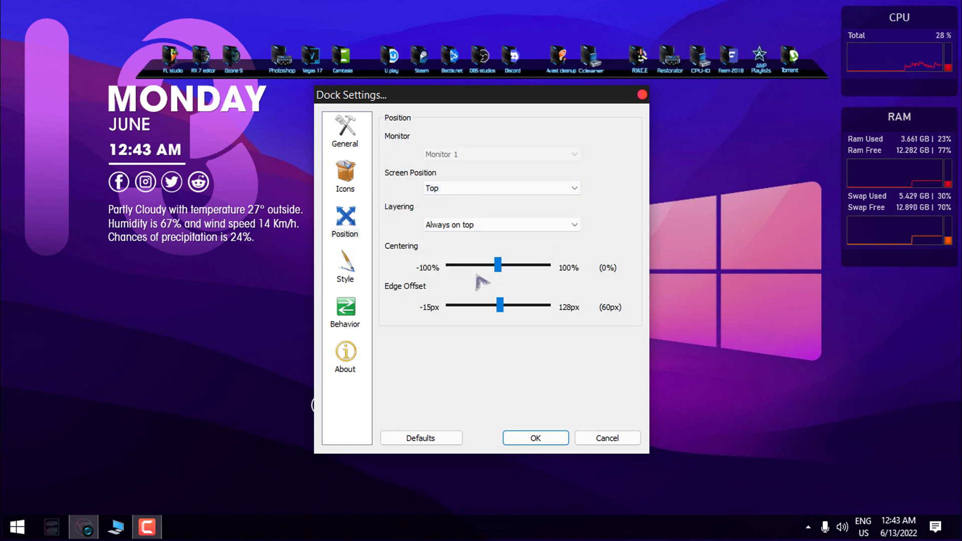
Move the date and weather widget slightly lower and set the dock's edge offset to 20 px.
{"action": "left_click", "coordinate": [265, 214]}
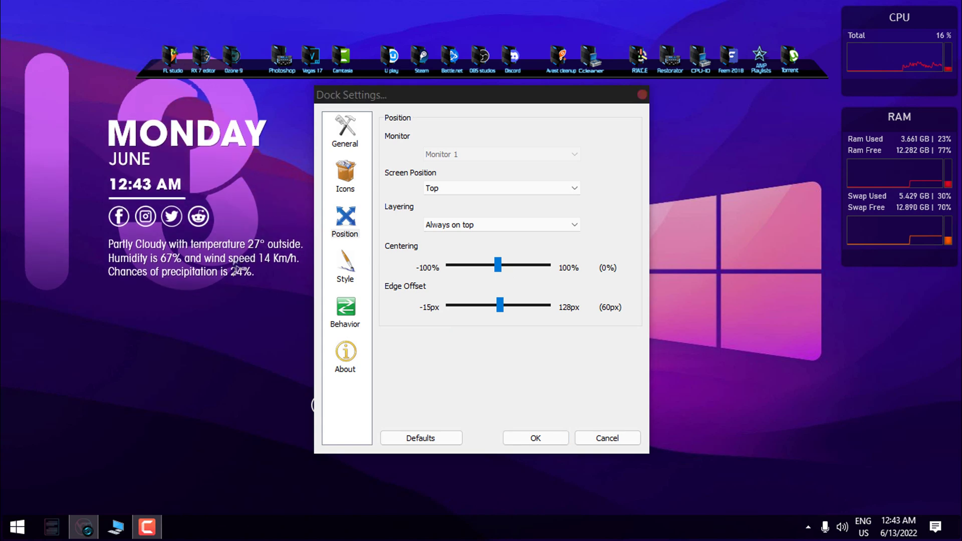
{"action": "left_click_drag", "start_coordinate": [498, 265], "coordinate": [496, 267]}
{"action": "left_click_drag", "start_coordinate": [501, 310], "coordinate": [474, 336]}
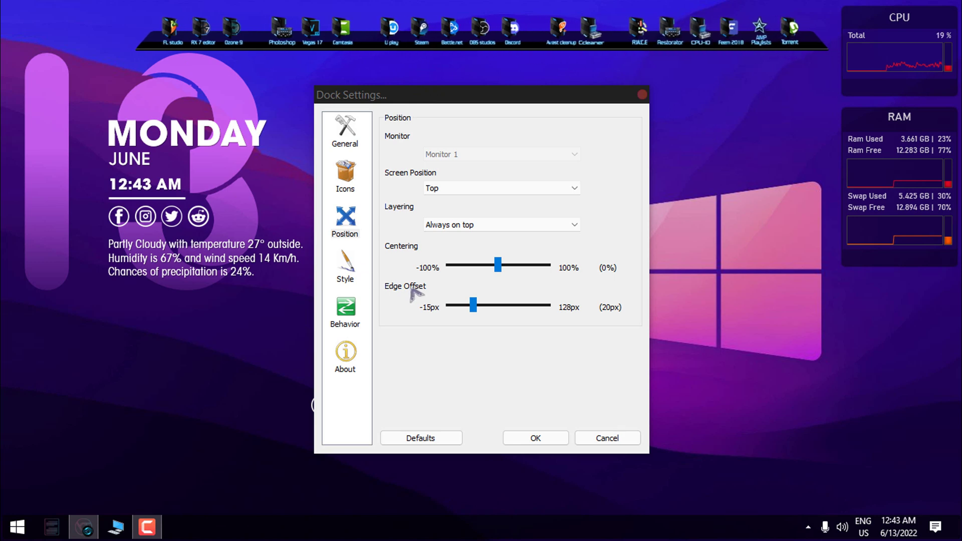
Check the dock's screen position choices and set its layering to Always on top.
{"action": "left_click", "coordinate": [489, 188]}
{"action": "left_click", "coordinate": [462, 225]}
{"action": "left_click", "coordinate": [468, 236]}
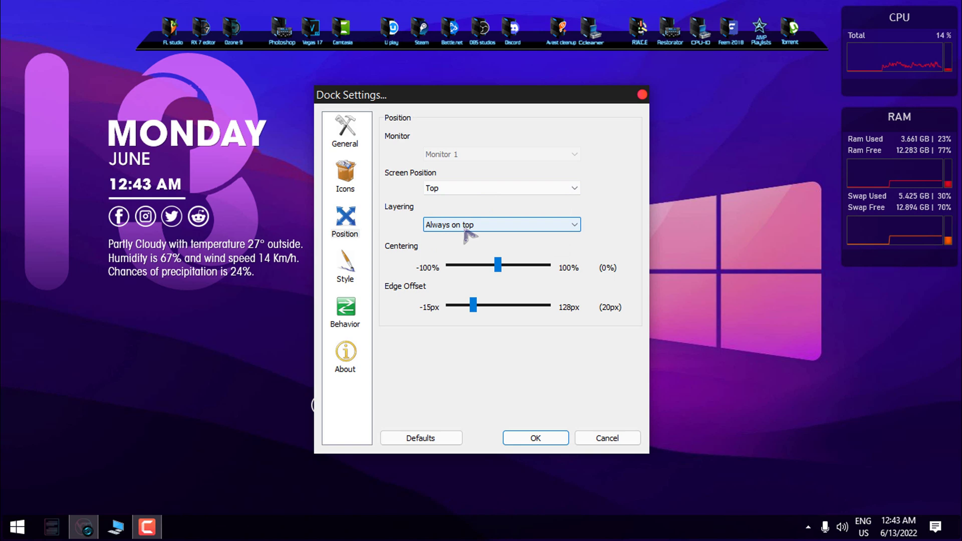
Open the dock's style settings and try the Glass, Gris a su lado and Super Blood Moon By KeithJS themes.
{"action": "left_click", "coordinate": [355, 277]}
{"action": "left_click", "coordinate": [501, 153]}
{"action": "left_click", "coordinate": [419, 234]}
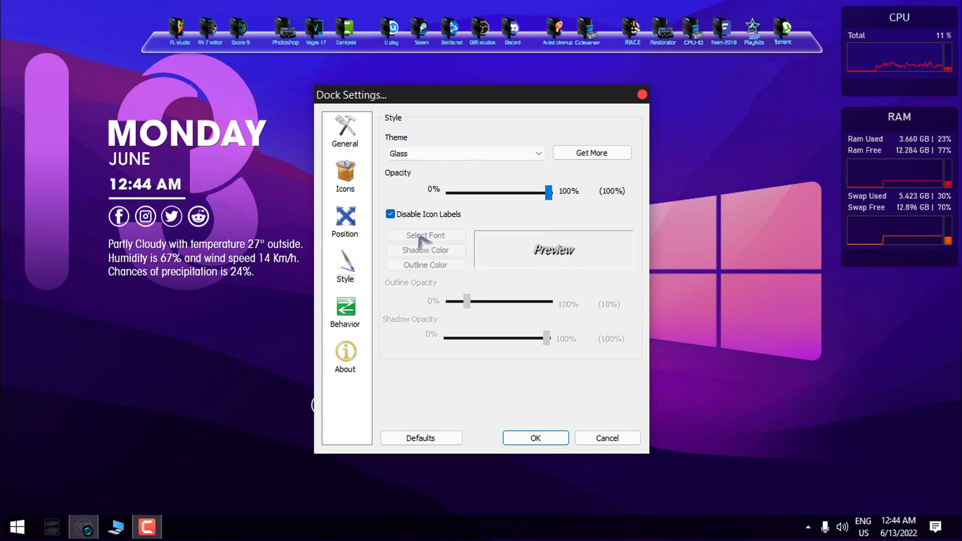
{"action": "left_click", "coordinate": [468, 158]}
{"action": "left_click", "coordinate": [415, 240]}
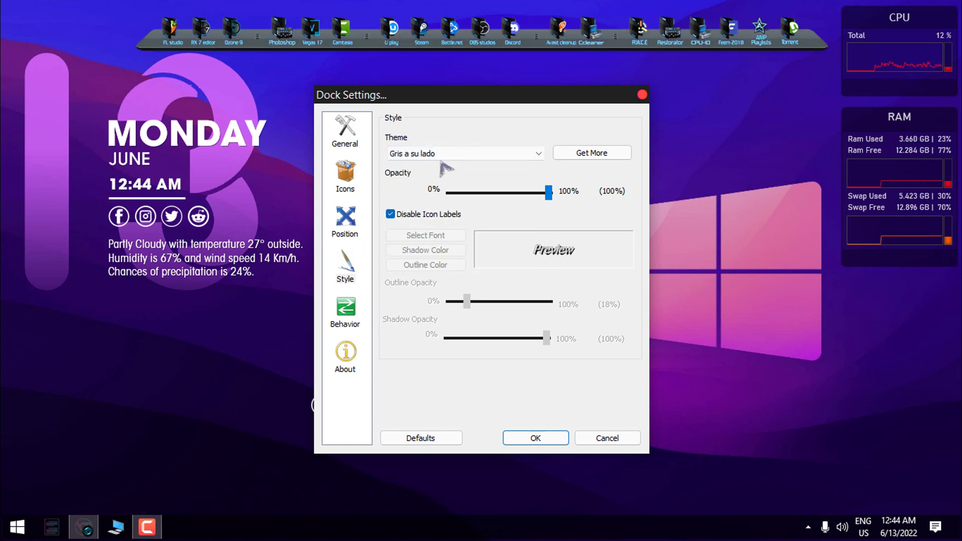
{"action": "left_click", "coordinate": [451, 153]}
{"action": "left_click", "coordinate": [436, 257]}
Try the Tablon, adni18_Hot Dock, Big Sur RoudedNight, Big Sur RoundedLight and Blanco Blancote themes on the dock.
{"action": "left_click", "coordinate": [466, 153]}
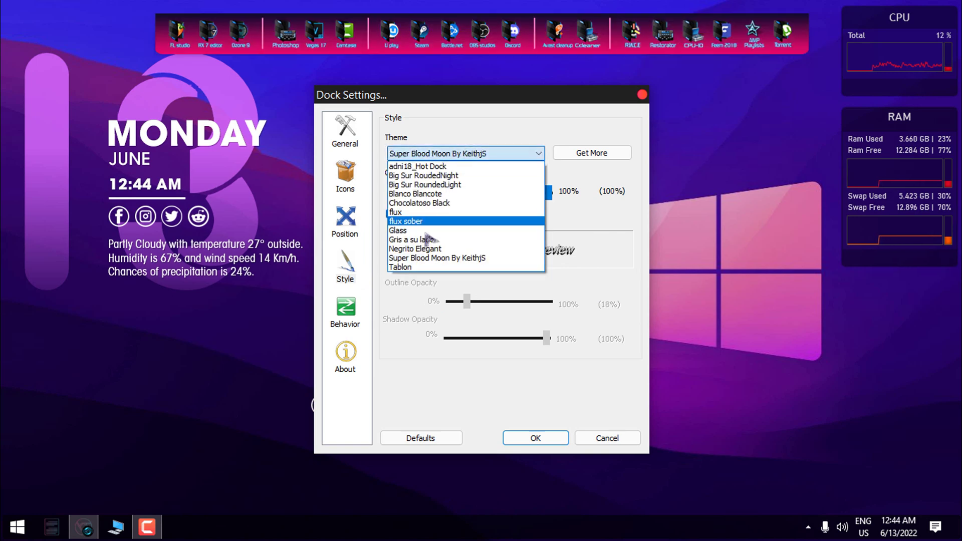
{"action": "left_click", "coordinate": [411, 266]}
{"action": "left_click", "coordinate": [458, 153]}
{"action": "left_click", "coordinate": [416, 166]}
{"action": "left_click", "coordinate": [459, 154]}
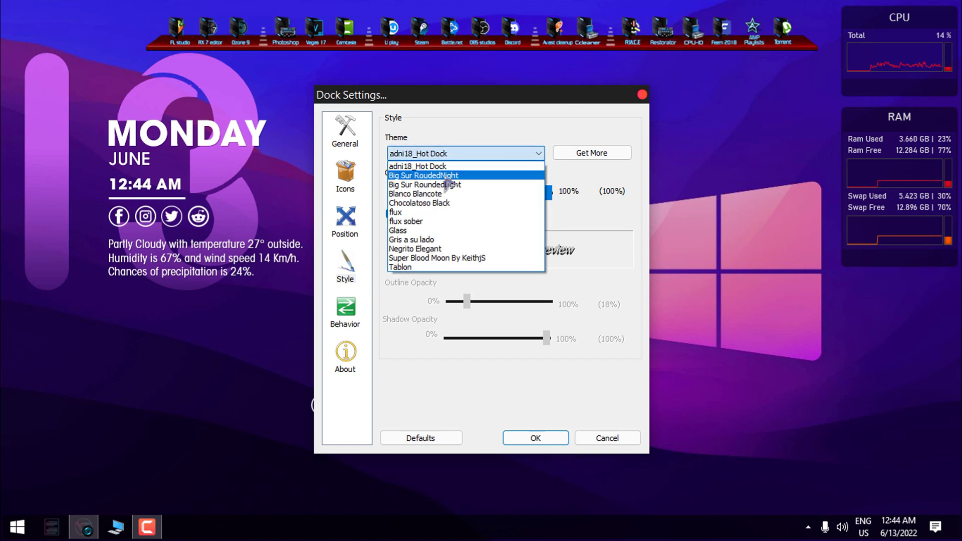
{"action": "left_click", "coordinate": [439, 175]}
{"action": "left_click", "coordinate": [461, 155]}
{"action": "left_click", "coordinate": [458, 154]}
{"action": "left_click", "coordinate": [458, 153]}
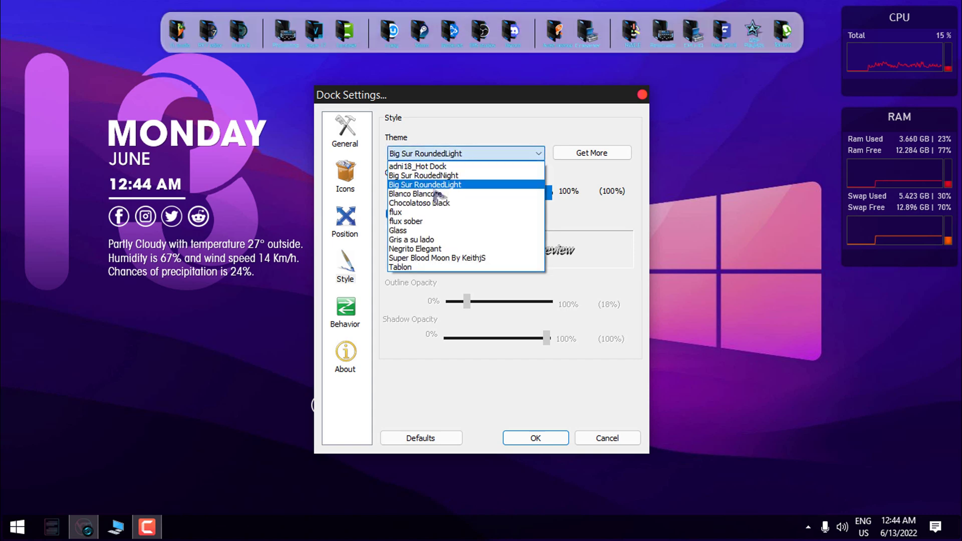
{"action": "left_click", "coordinate": [440, 196]}
Try the Chocolatoso Black, flux sober, Glass and Tablon themes on the dock for comparison.
{"action": "left_click", "coordinate": [456, 154]}
{"action": "left_click", "coordinate": [441, 202]}
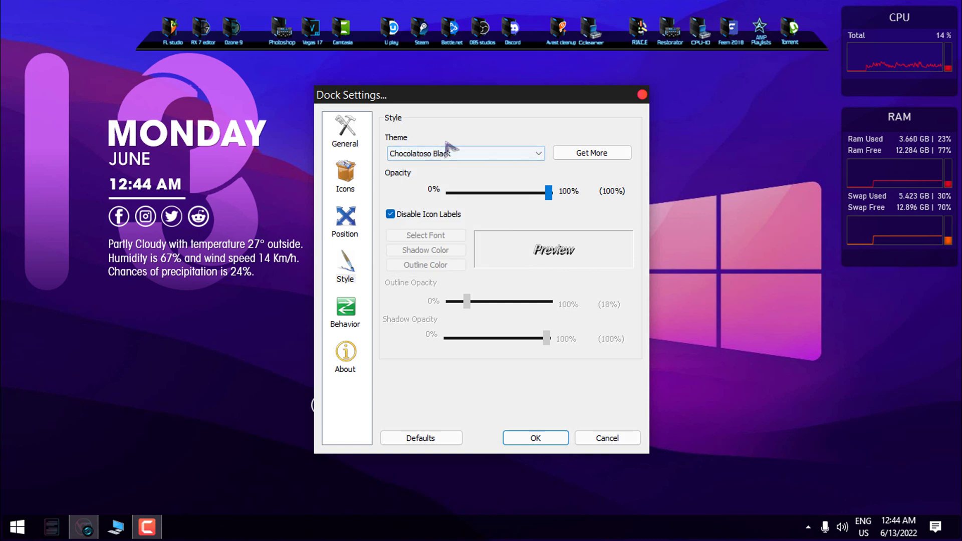
{"action": "left_click", "coordinate": [445, 153]}
{"action": "left_click", "coordinate": [414, 221]}
{"action": "left_click", "coordinate": [434, 154]}
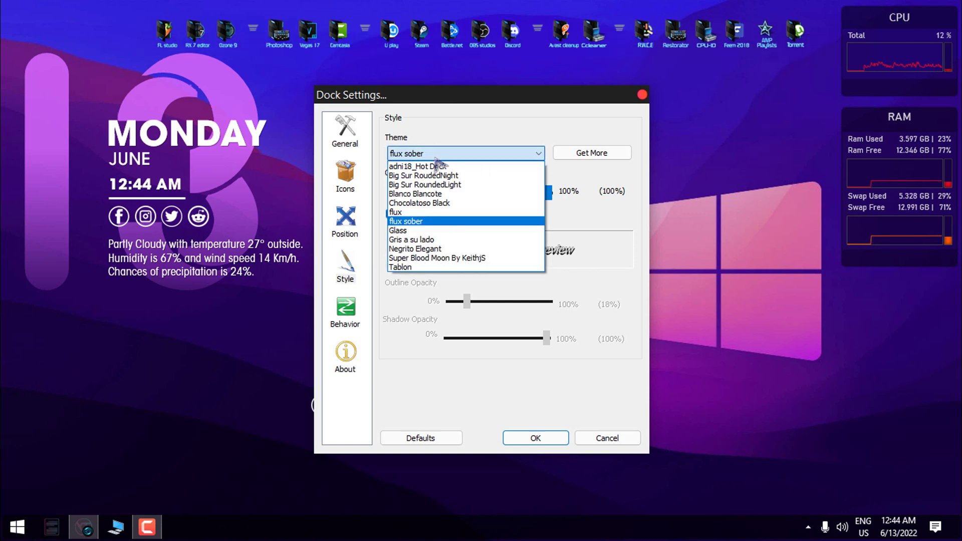
{"action": "left_click", "coordinate": [406, 230]}
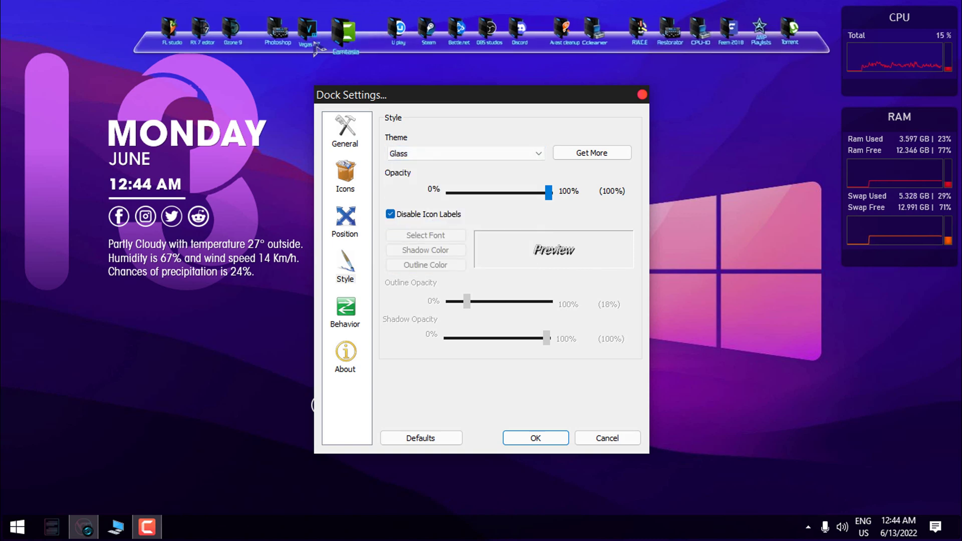
{"action": "left_click", "coordinate": [407, 153]}
{"action": "left_click", "coordinate": [400, 267]}
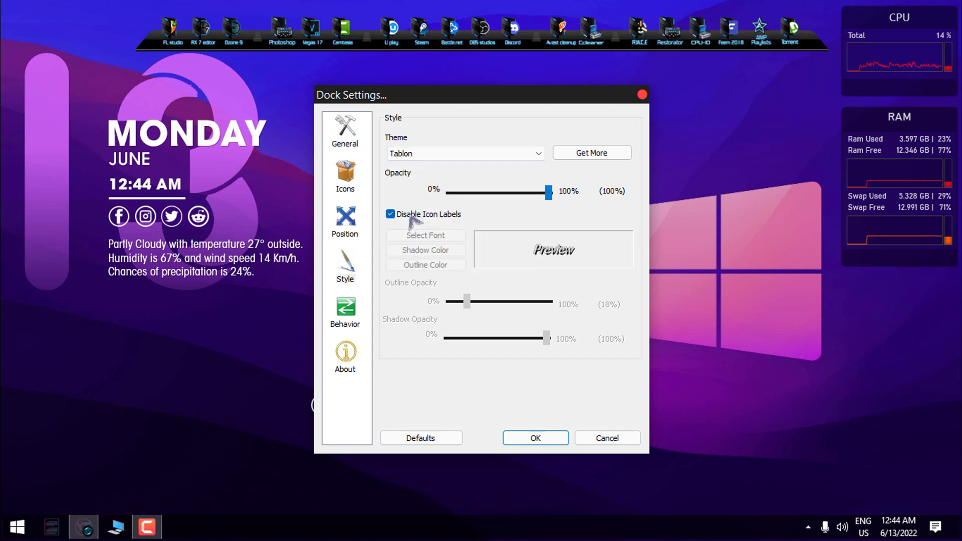
Set the dock theme to Chocolatoso Black and confirm the dock settings.
{"action": "left_click", "coordinate": [434, 153]}
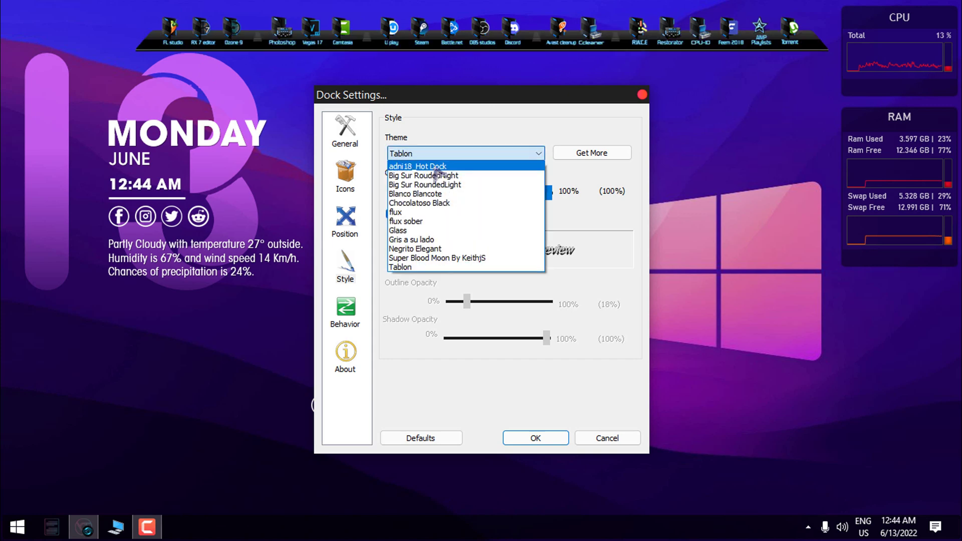
{"action": "left_click", "coordinate": [462, 202]}
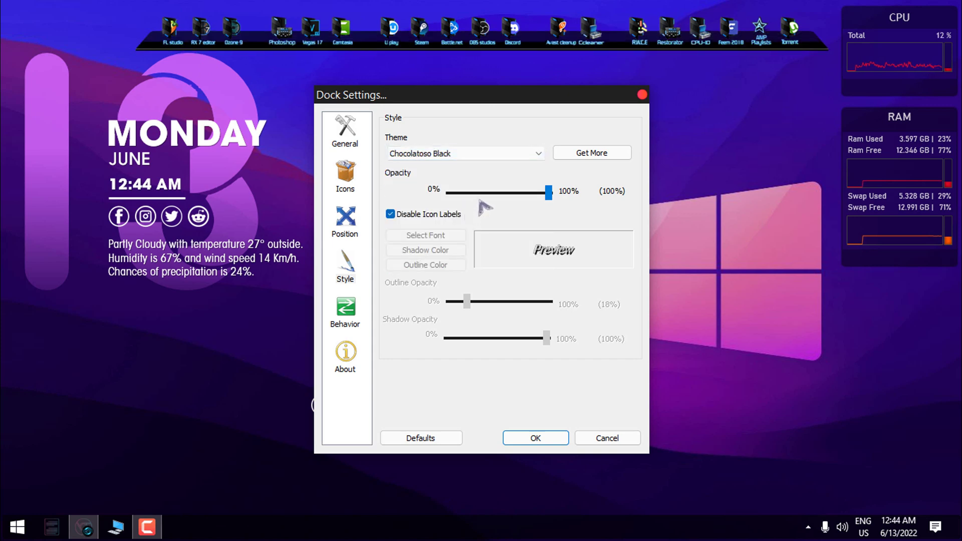
{"action": "left_click", "coordinate": [534, 438]}
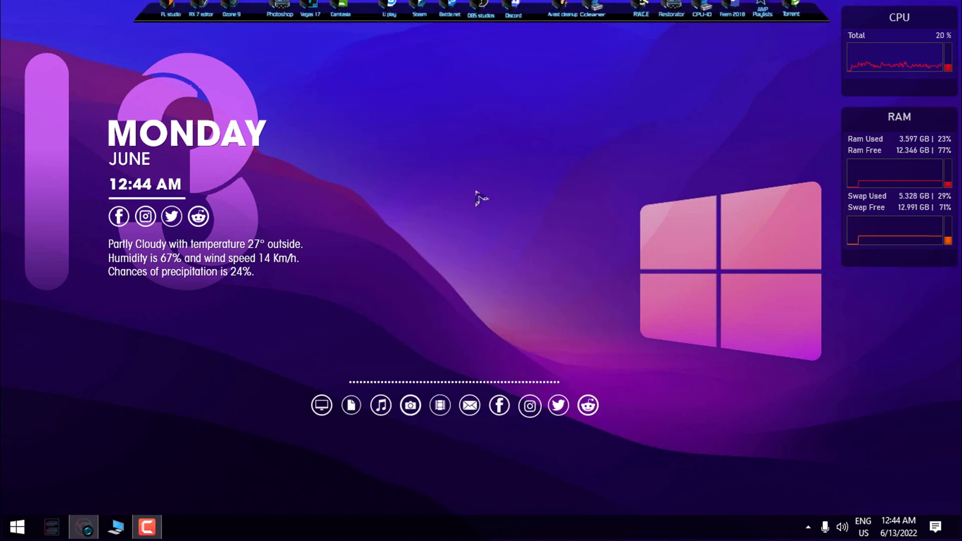
{"action": "right_click", "coordinate": [439, 159]}
{"action": "right_click", "coordinate": [412, 210]}
{"action": "left_click", "coordinate": [429, 141]}
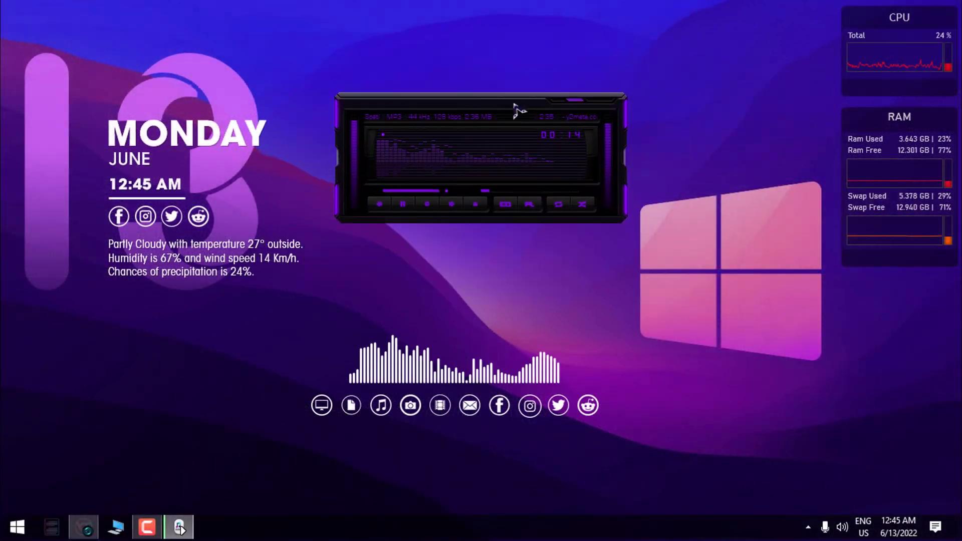
Switch the music player to its compact view and move it to the open desktop area above the audio visualizer.
{"action": "left_click", "coordinate": [558, 102]}
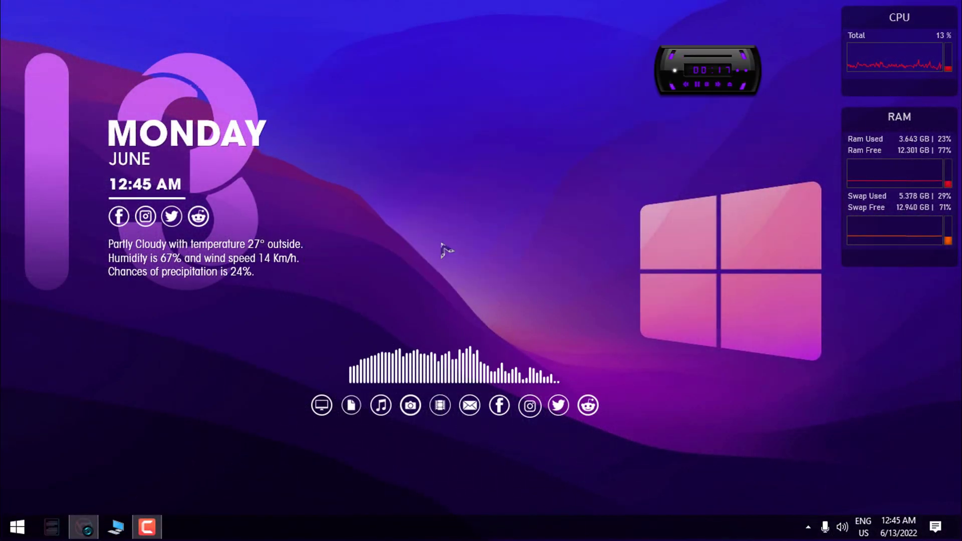
{"action": "left_click_drag", "start_coordinate": [709, 55], "coordinate": [529, 86]}
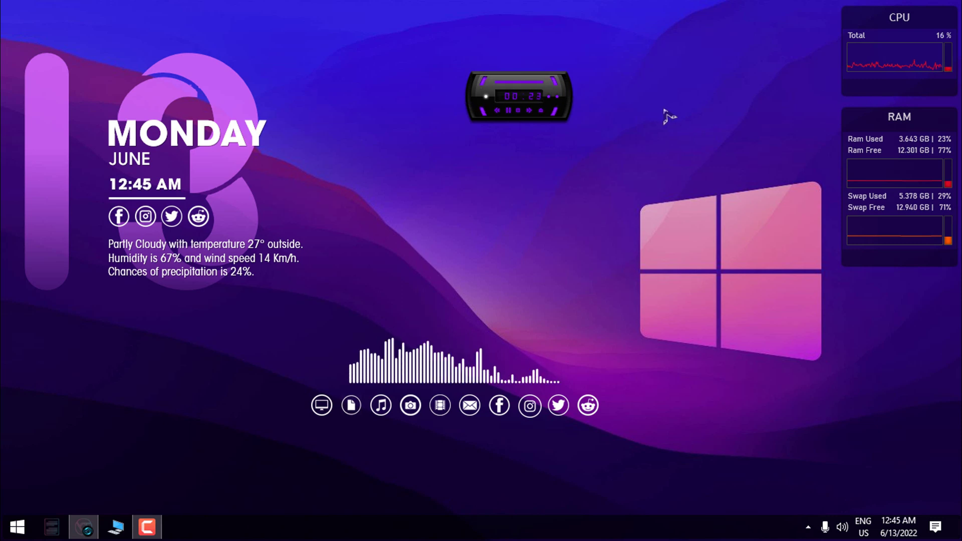
{"action": "left_click_drag", "start_coordinate": [555, 99], "coordinate": [547, 209]}
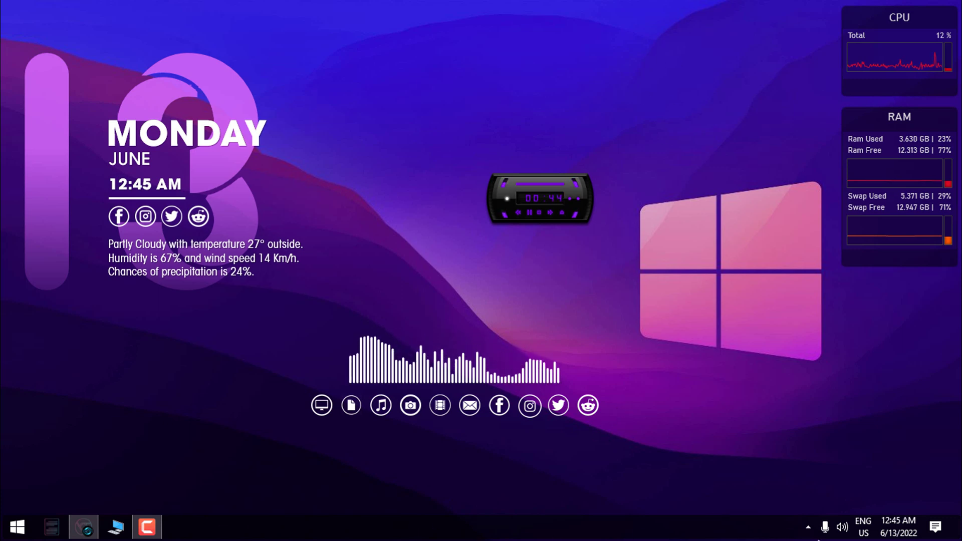
Check the hidden tray icons and the background of the This PC window, and close that window.
{"action": "left_click", "coordinate": [814, 535]}
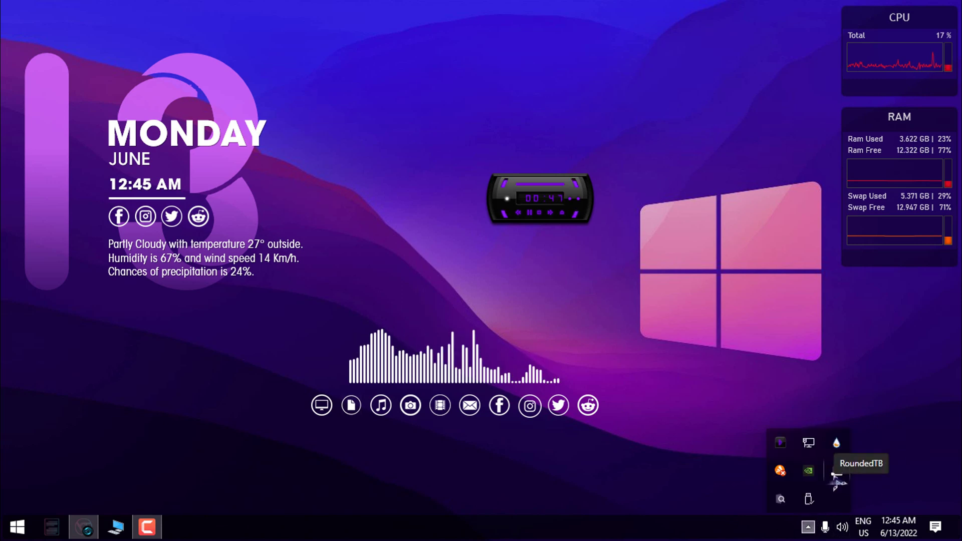
{"action": "key", "text": "super+e"}
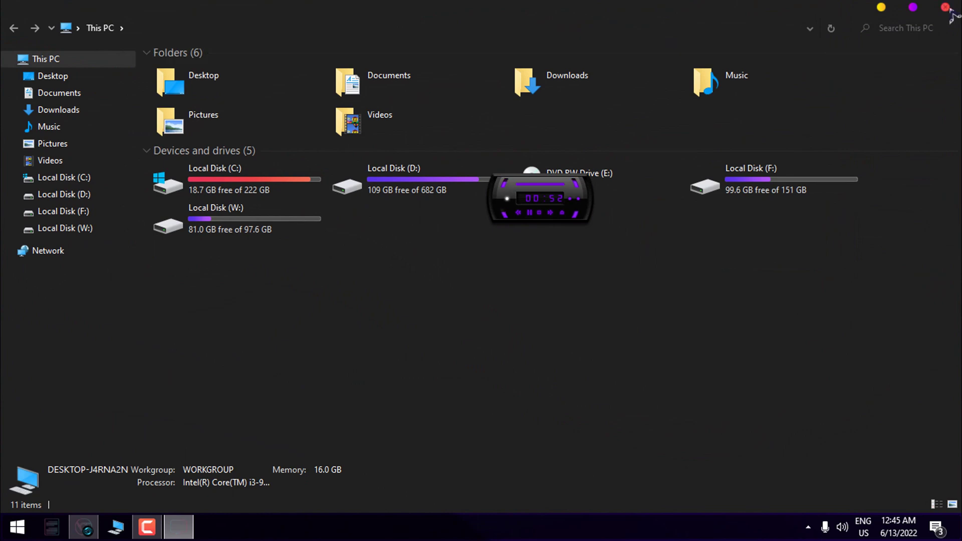
{"action": "left_click", "coordinate": [946, 7]}
Check the hidden tray icons for the window transparency utility, search for "syst" and launch the utility.
{"action": "left_click", "coordinate": [808, 527]}
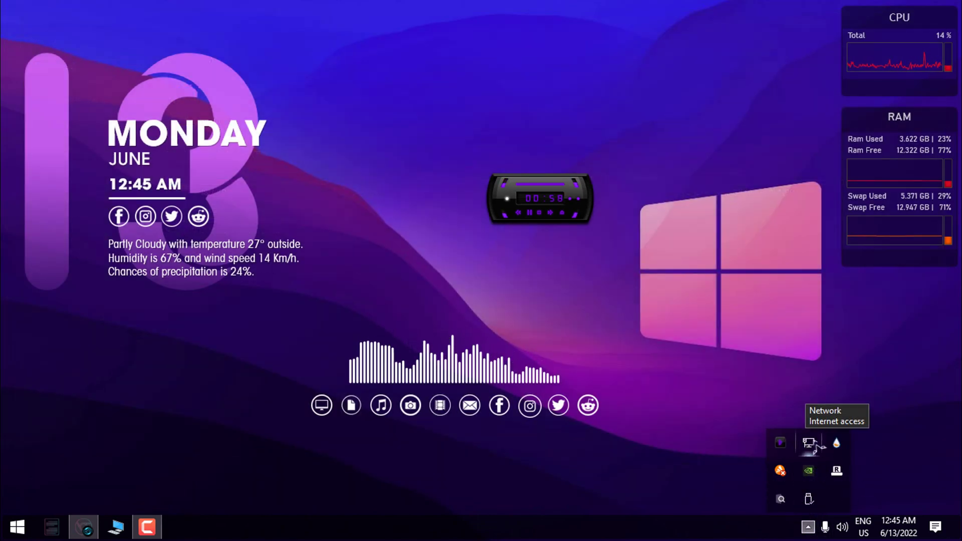
{"action": "left_click", "coordinate": [17, 527]}
{"action": "type", "text": "sy"}
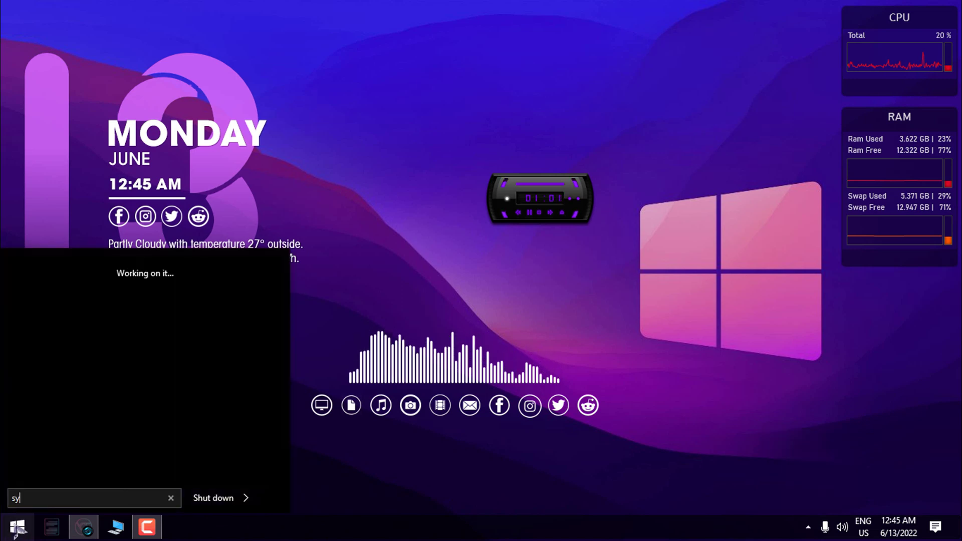
{"action": "type", "text": "st"}
{"action": "left_click", "coordinate": [195, 304]}
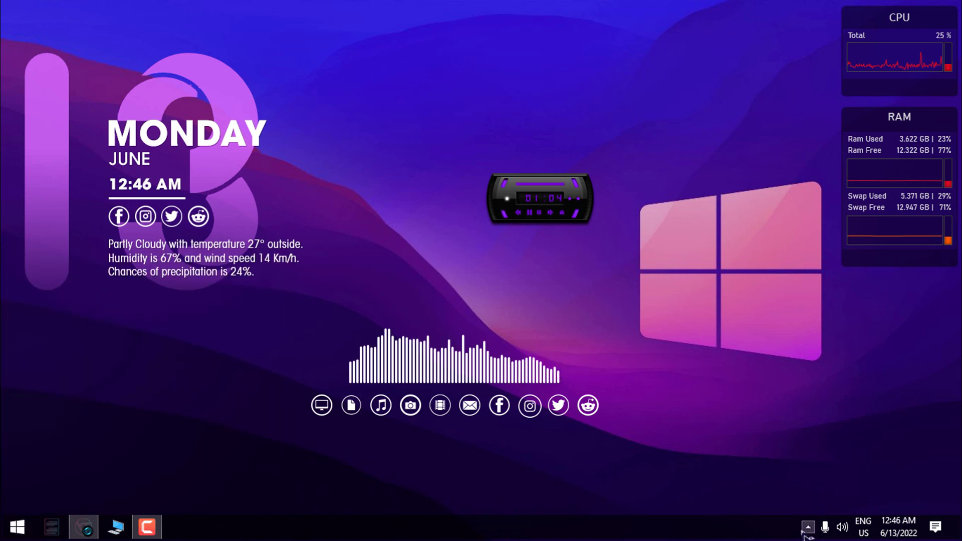
Open the transparency utility's settings from its tray icon and apply a transparency value of 235.
{"action": "left_click", "coordinate": [806, 530]}
{"action": "right_click", "coordinate": [836, 443]}
{"action": "left_click", "coordinate": [876, 382]}
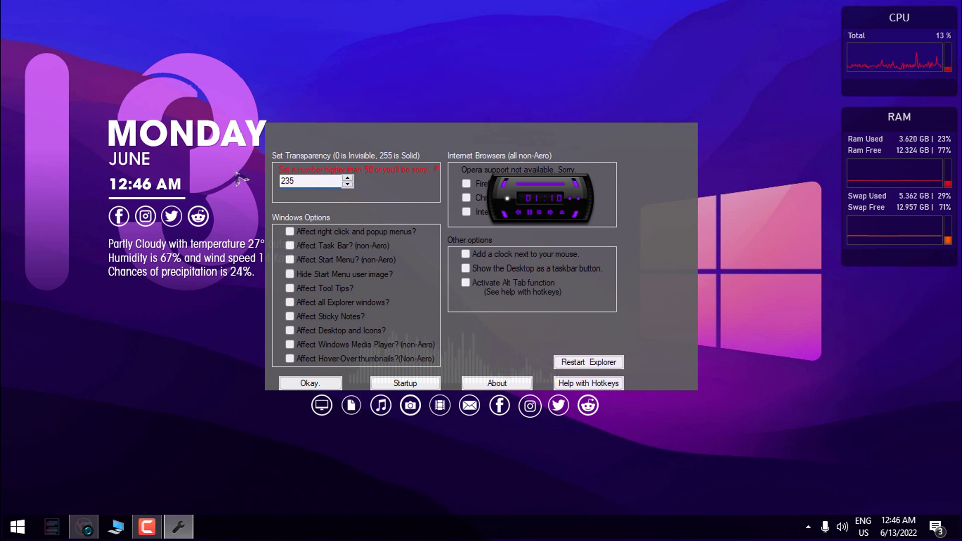
{"action": "left_click", "coordinate": [302, 384]}
Open This PC as a non-maximized window and move the compact music player below the RAM widget.
{"action": "left_click", "coordinate": [322, 404]}
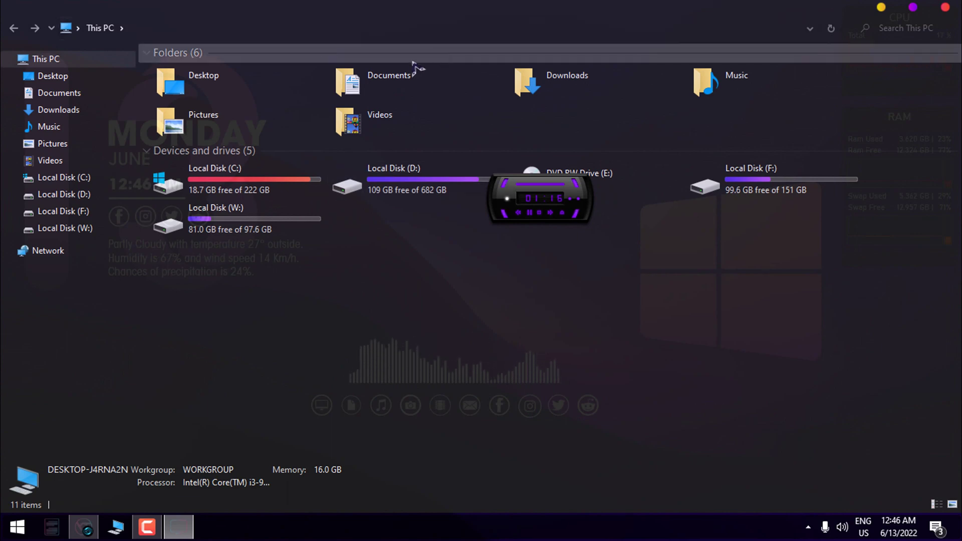
{"action": "left_click_drag", "start_coordinate": [532, 5], "coordinate": [399, 19]}
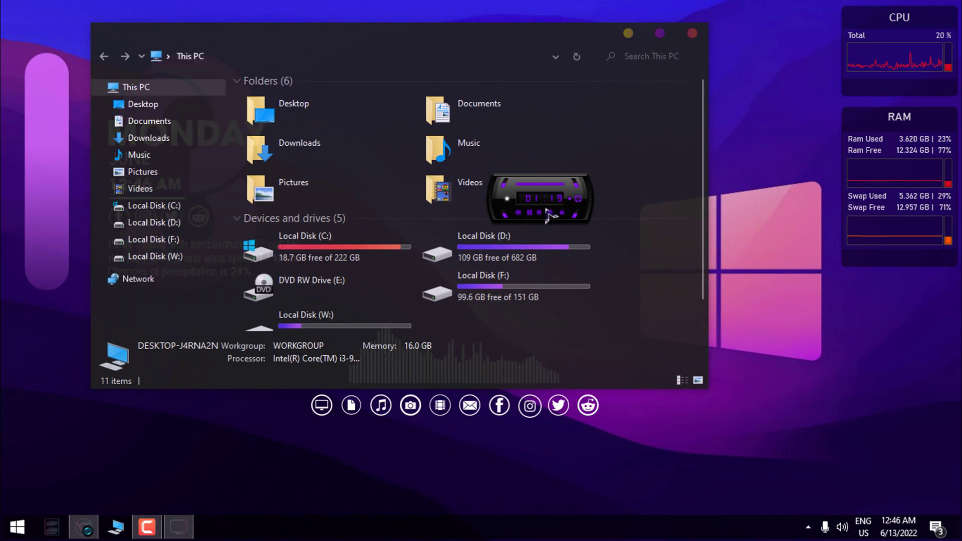
{"action": "left_click_drag", "start_coordinate": [547, 212], "coordinate": [932, 315]}
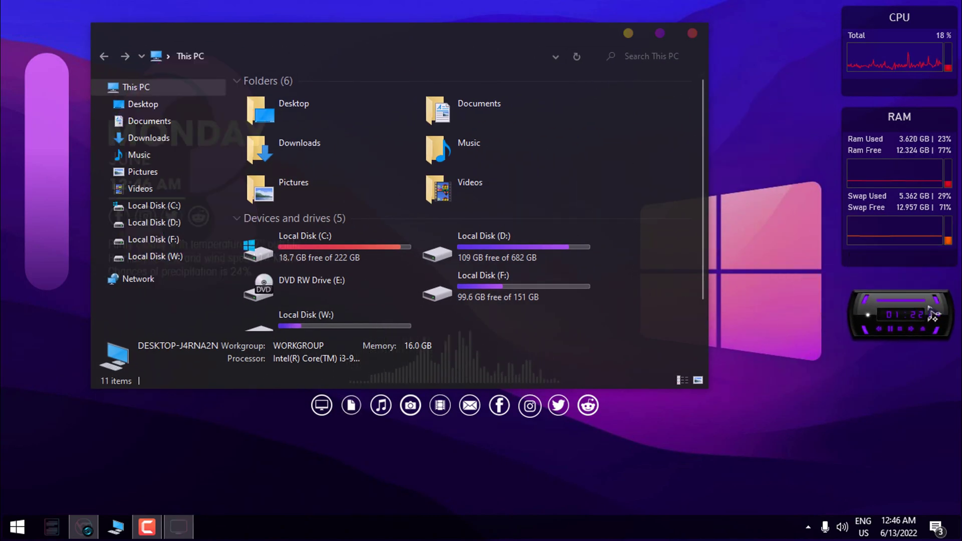
Inspect the transparency of the This PC and Local Disk (C:) windows in different window sizes, and close them.
{"action": "left_click_drag", "start_coordinate": [507, 35], "coordinate": [526, 94]}
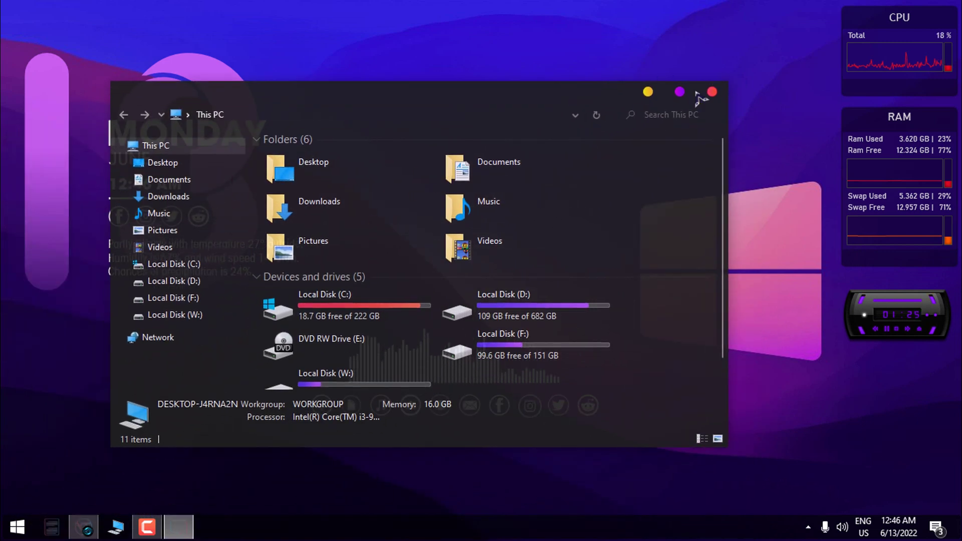
{"action": "double_click", "coordinate": [698, 95]}
{"action": "double_click", "coordinate": [289, 193]}
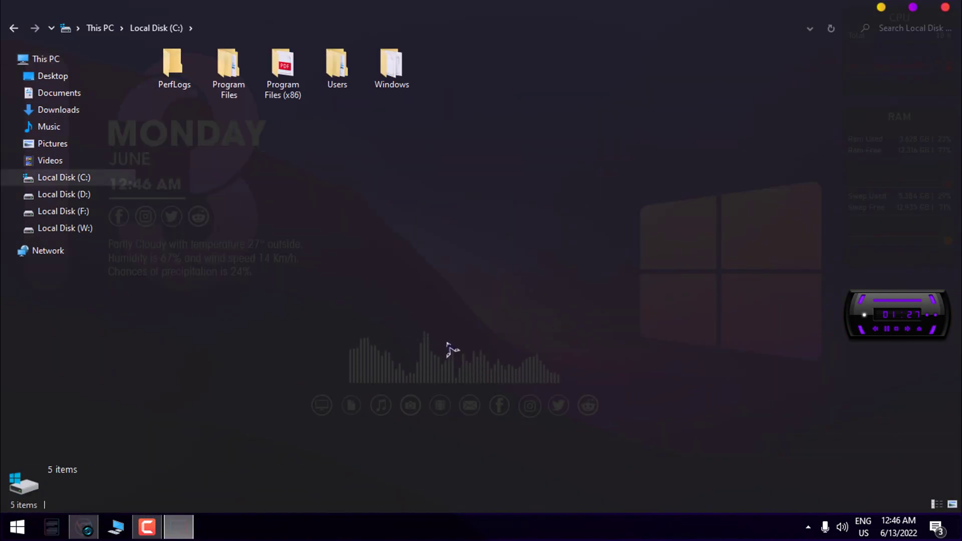
{"action": "left_click", "coordinate": [946, 7]}
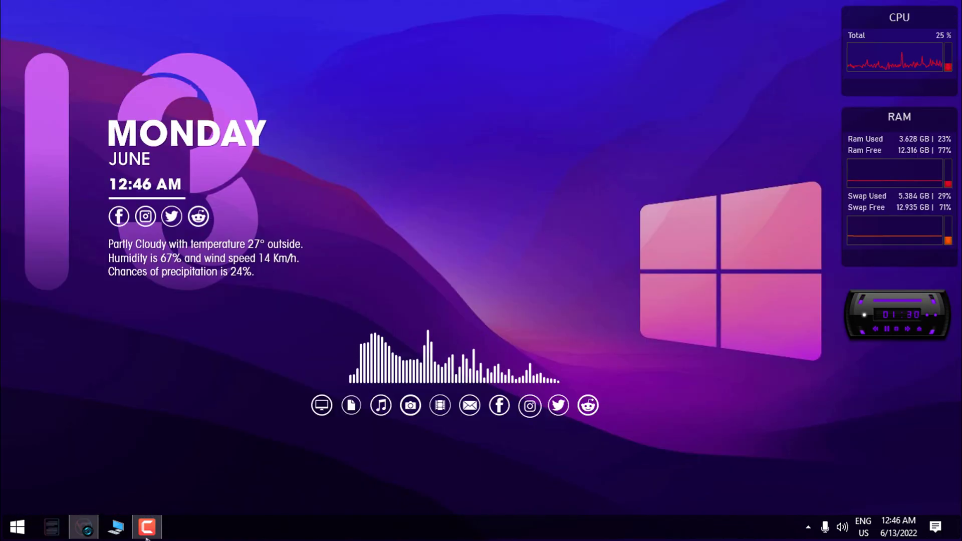
{"action": "key", "text": "super+e"}
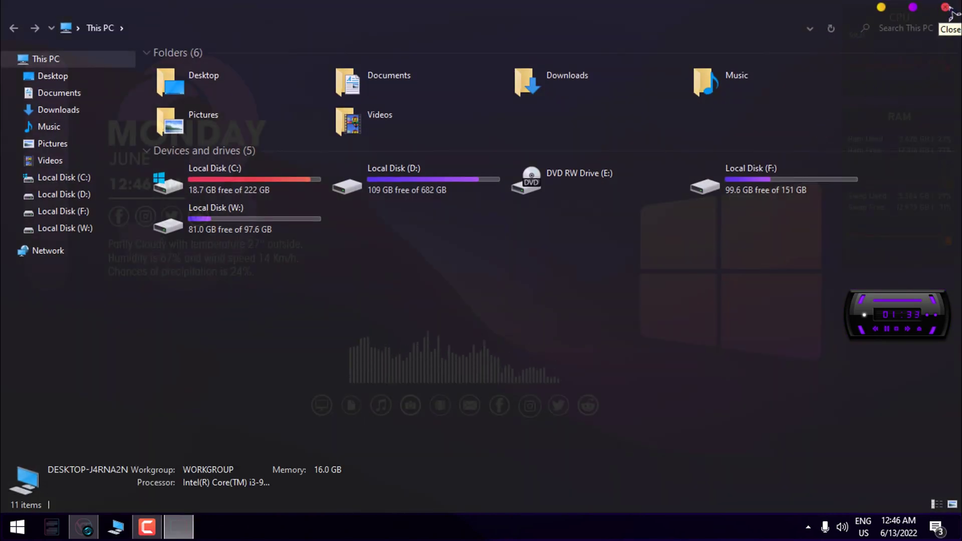
{"action": "left_click", "coordinate": [946, 7]}
Reopen the transparency utility's settings, enter a new transparency value and apply it.
{"action": "left_click", "coordinate": [808, 527]}
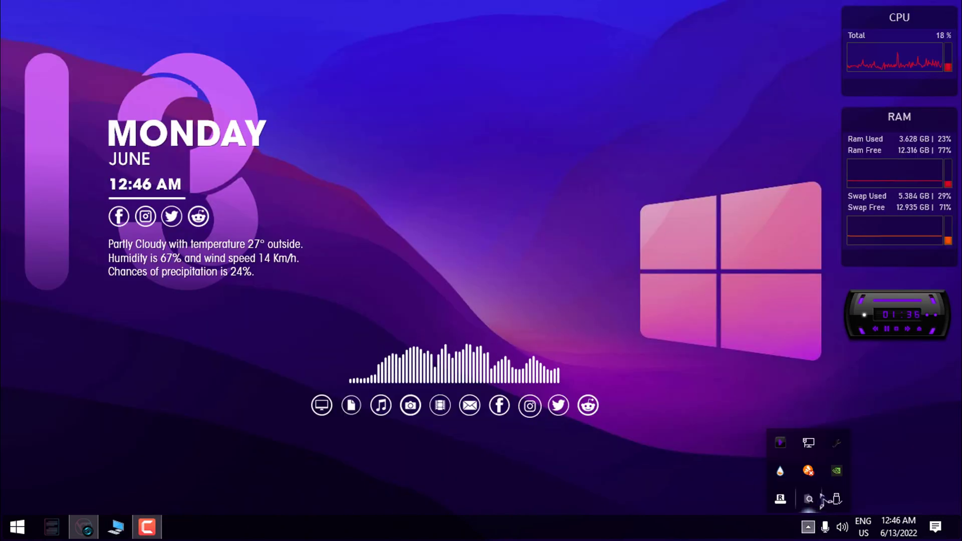
{"action": "right_click", "coordinate": [833, 450]}
{"action": "left_click", "coordinate": [851, 343]}
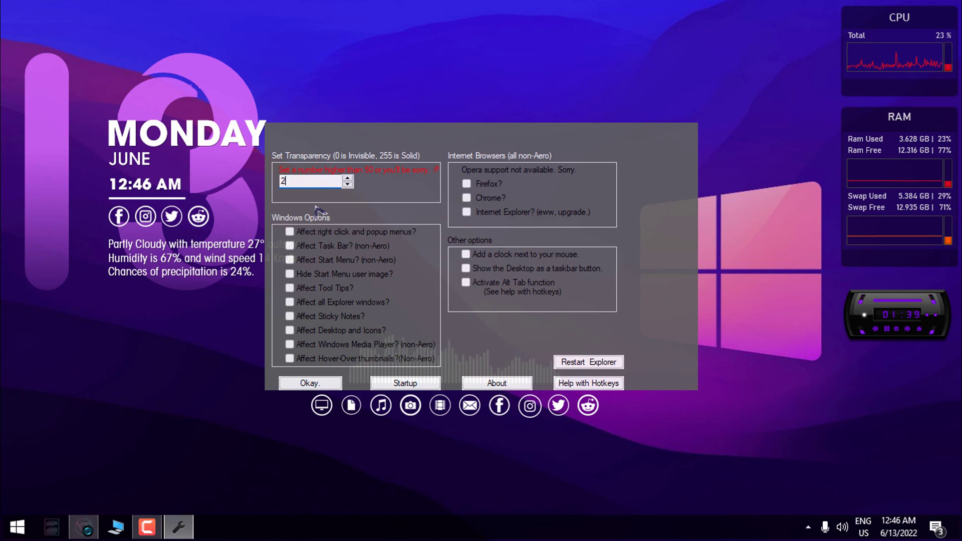
{"action": "left_click", "coordinate": [328, 382]}
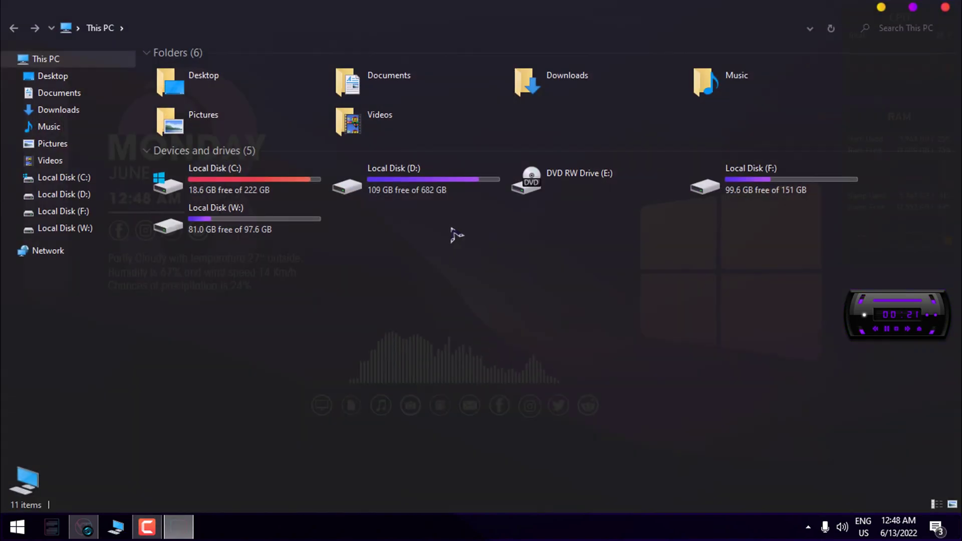
Open the Wallpapers folder on Local Disk (D:) and browse its images in the transparent window.
{"action": "double_click", "coordinate": [454, 192]}
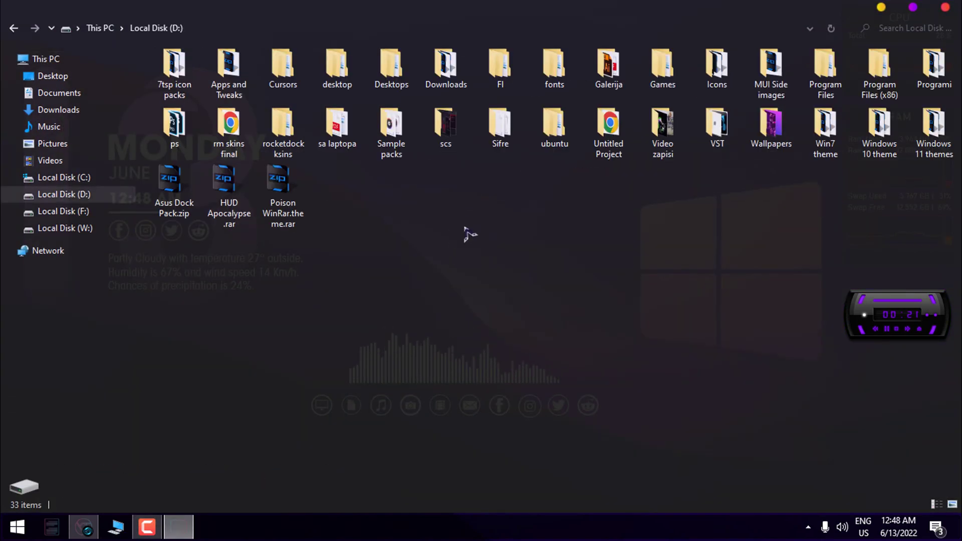
{"action": "double_click", "coordinate": [747, 161]}
{"action": "scroll", "coordinate": [757, 441], "scroll_direction": "down", "scroll_amount": 4}
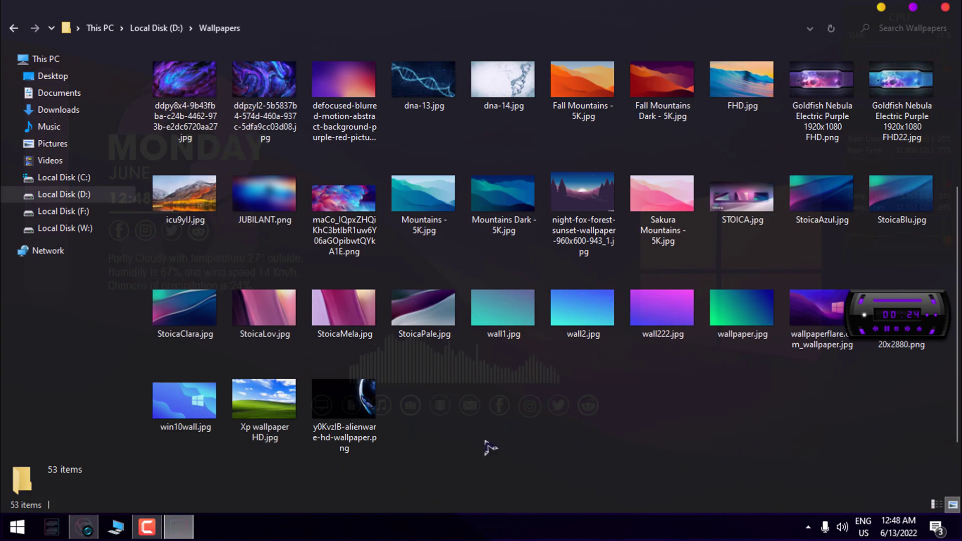
Open wallpaperflare.com_wallpaper.jpg from the Wallpapers folder in Adobe Photoshop 2020 and close the Explorer window.
{"action": "right_click", "coordinate": [822, 315]}
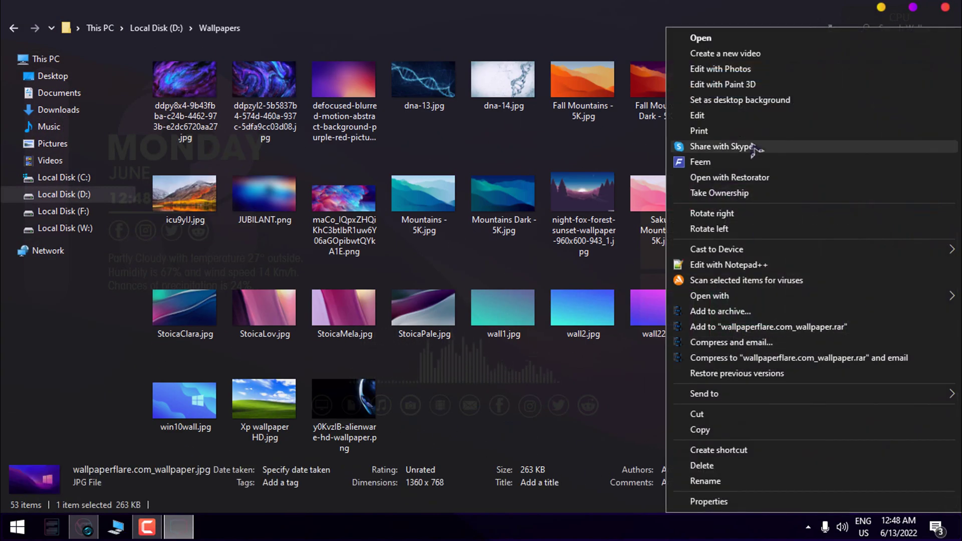
{"action": "mouse_move", "coordinate": [709, 295]}
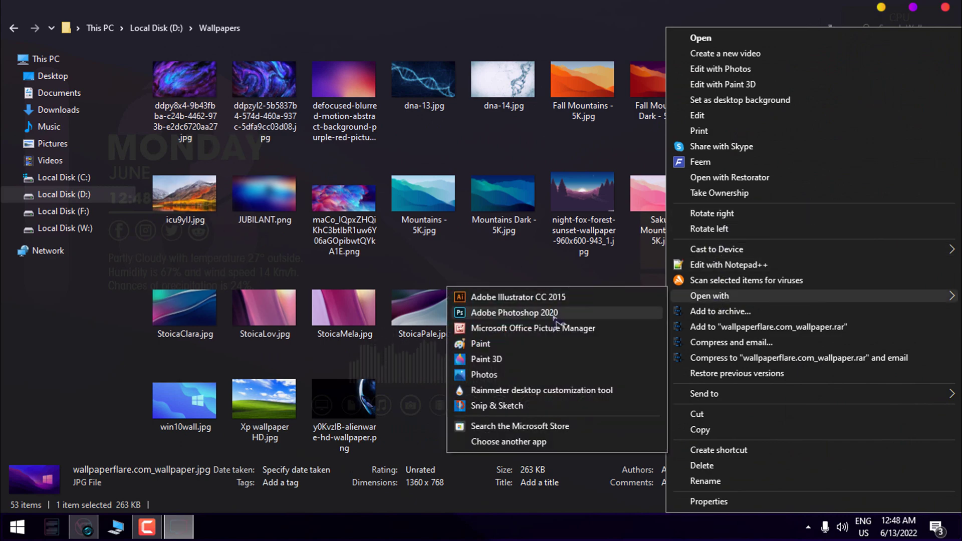
{"action": "left_click", "coordinate": [553, 312]}
{"action": "left_click", "coordinate": [947, 7]}
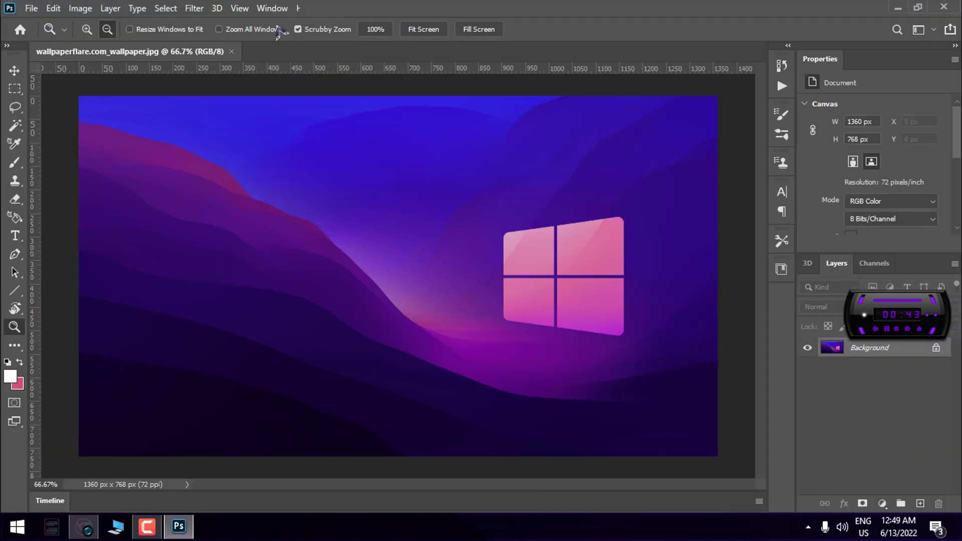
Apply a Brightness/Contrast adjustment to the wallpaper with brightness 60 and contrast -3.
{"action": "left_click", "coordinate": [194, 10]}
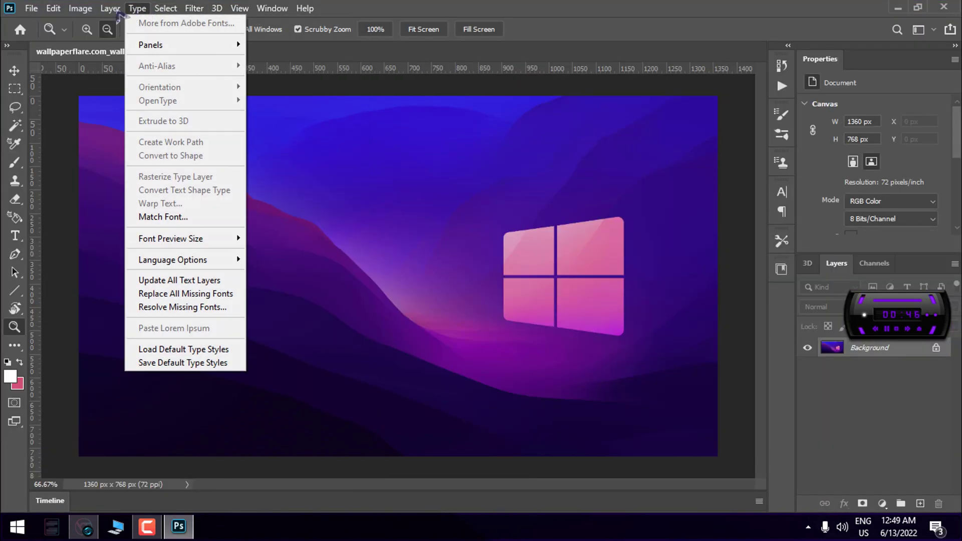
{"action": "left_click", "coordinate": [86, 10]}
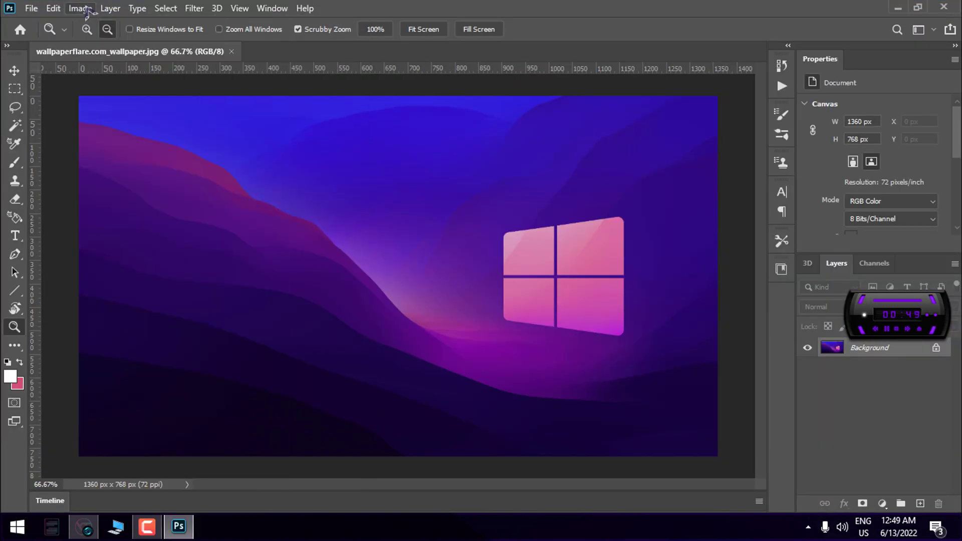
{"action": "left_click", "coordinate": [80, 9]}
{"action": "mouse_move", "coordinate": [125, 42]}
{"action": "left_click", "coordinate": [250, 46]}
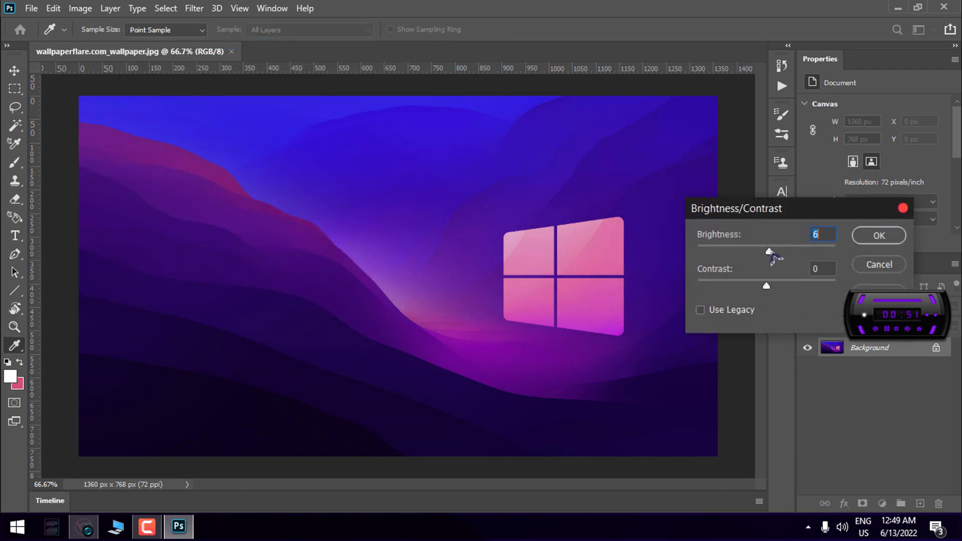
{"action": "left_click_drag", "start_coordinate": [771, 253], "coordinate": [779, 254]}
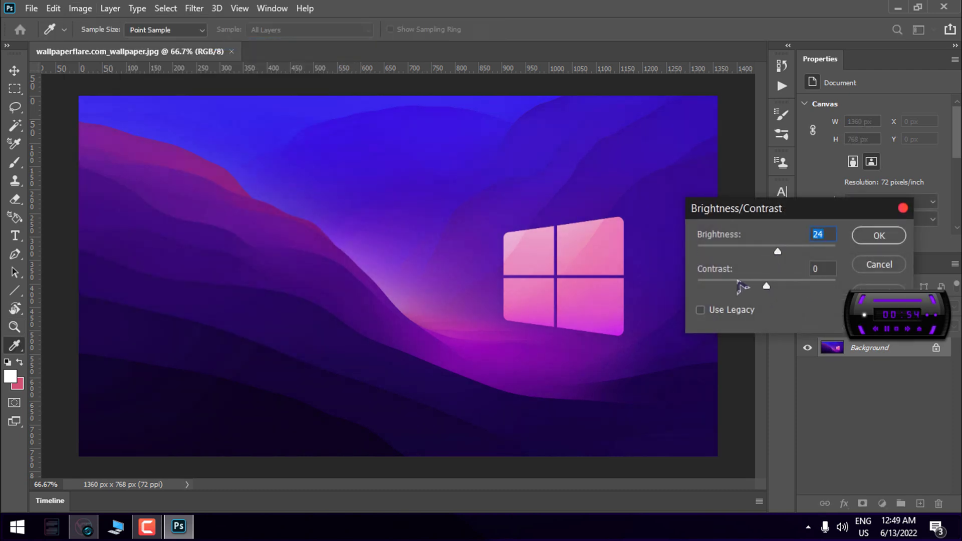
{"action": "mouse_move", "coordinate": [767, 287]}
{"action": "left_mouse_down"}
{"action": "mouse_move", "coordinate": [815, 289]}
{"action": "mouse_move", "coordinate": [722, 289]}
{"action": "mouse_move", "coordinate": [771, 287]}
{"action": "left_mouse_up"}
{"action": "left_click_drag", "start_coordinate": [777, 252], "coordinate": [796, 258]}
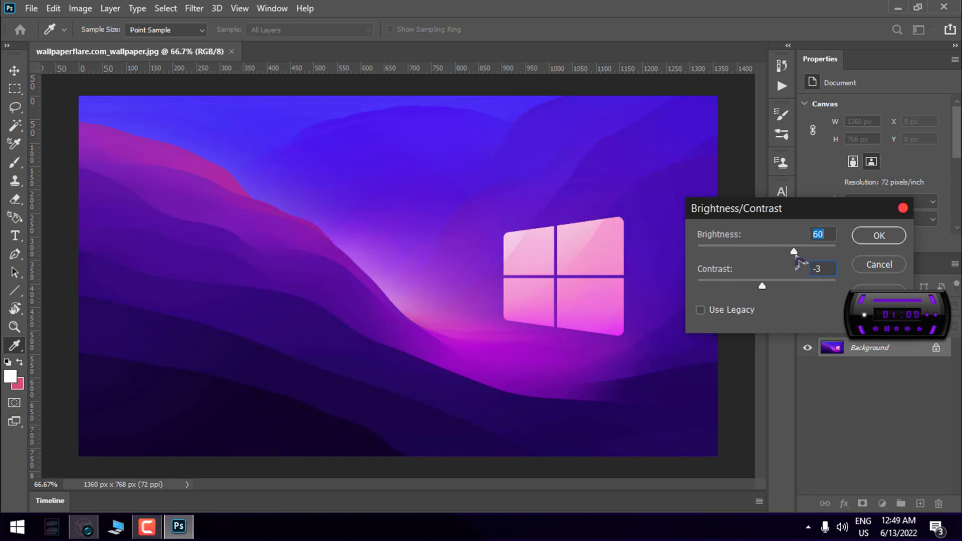
{"action": "left_click", "coordinate": [870, 242]}
Apply a Levels adjustment to the wallpaper, raising the output black level to 11 and slightly lowering the output white level.
{"action": "key", "text": "z"}
{"action": "left_click", "coordinate": [80, 8]}
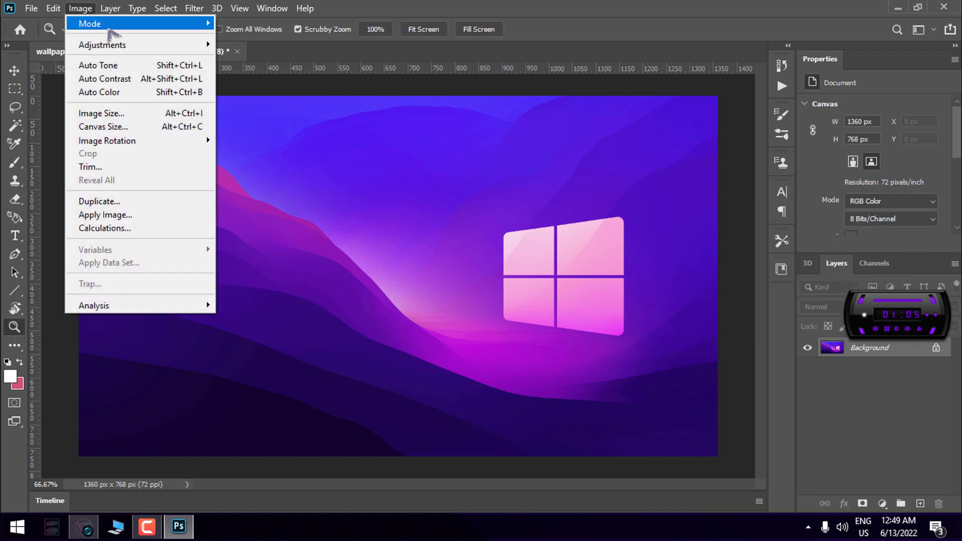
{"action": "mouse_move", "coordinate": [126, 44]}
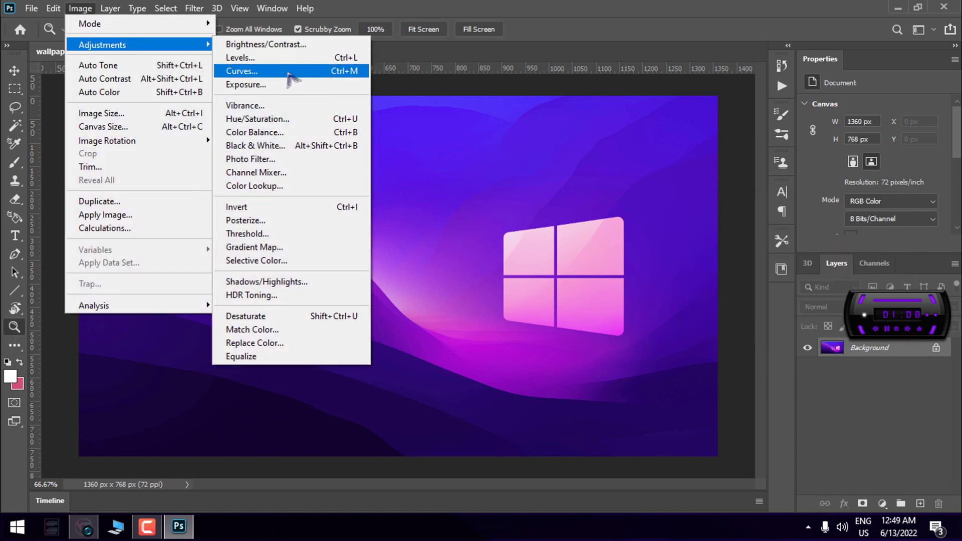
{"action": "left_click", "coordinate": [295, 58]}
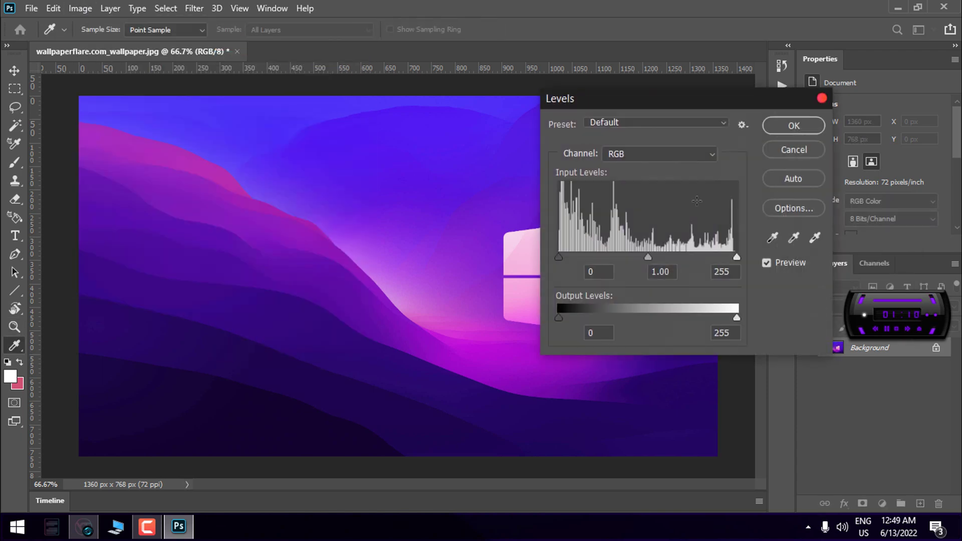
{"action": "mouse_move", "coordinate": [558, 317]}
{"action": "left_mouse_down"}
{"action": "mouse_move", "coordinate": [587, 324]}
{"action": "mouse_move", "coordinate": [559, 322]}
{"action": "left_mouse_up"}
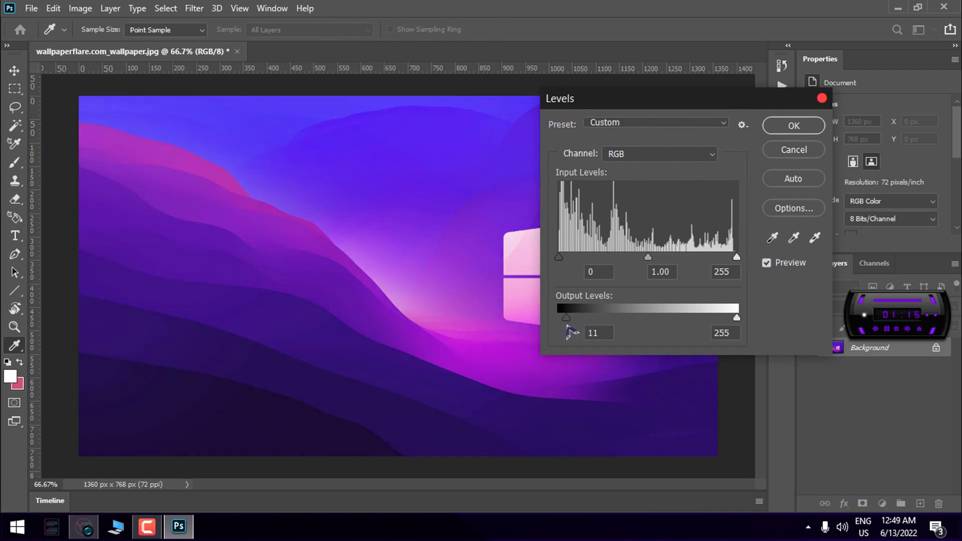
{"action": "mouse_move", "coordinate": [733, 326]}
{"action": "left_mouse_down"}
{"action": "mouse_move", "coordinate": [716, 329]}
{"action": "mouse_move", "coordinate": [759, 334]}
{"action": "mouse_move", "coordinate": [731, 335]}
{"action": "left_mouse_up"}
{"action": "left_click", "coordinate": [794, 125]}
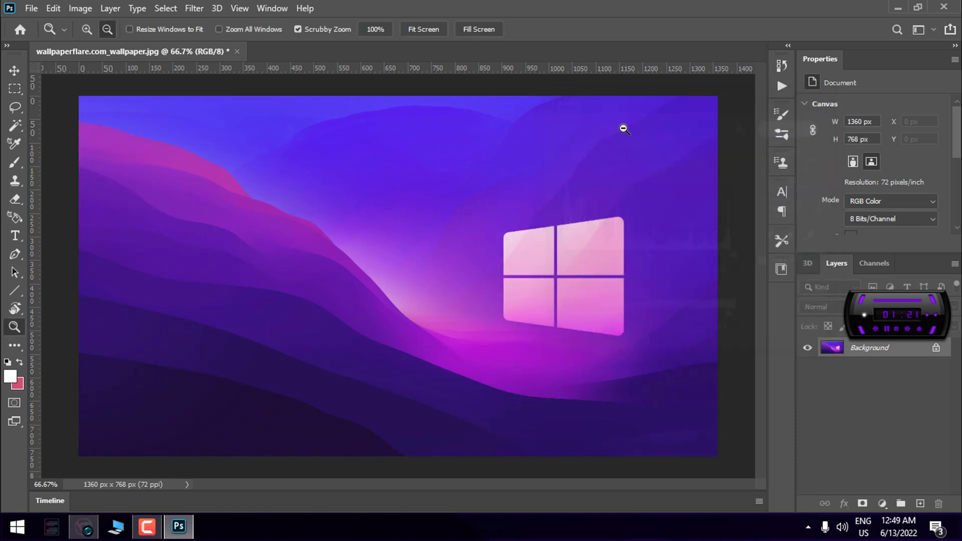
Save the adjusted wallpaper as edit.jpg in the Wallpapers folder at JPEG quality 12, and minimize Photoshop.
{"action": "left_click", "coordinate": [31, 8]}
{"action": "left_click", "coordinate": [82, 179]}
{"action": "type", "text": "e"}
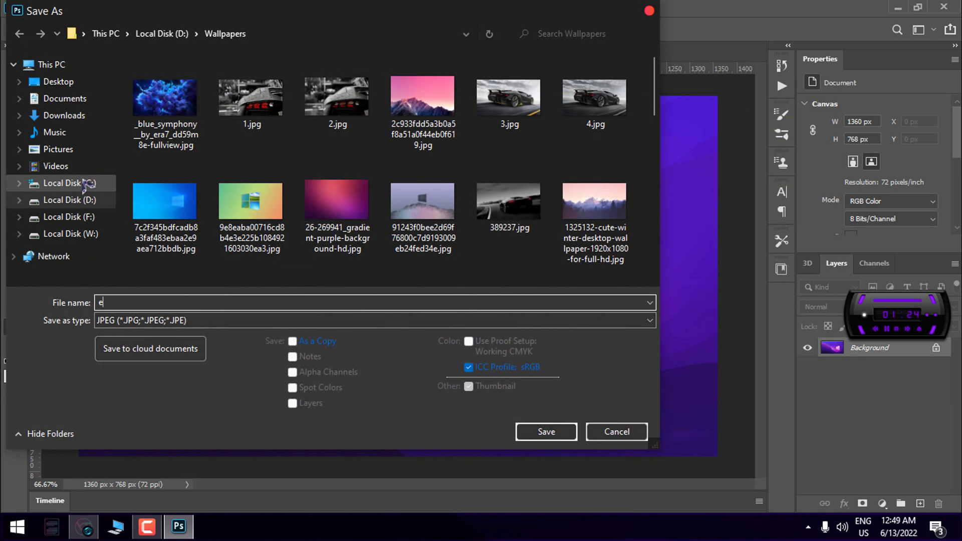
{"action": "type", "text": "dit"}
{"action": "left_click", "coordinate": [560, 432]}
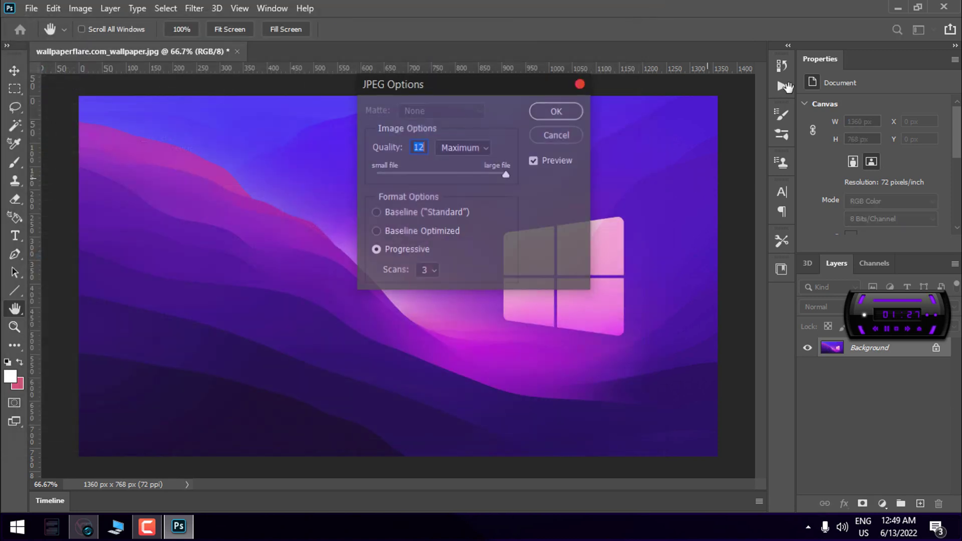
{"action": "left_click", "coordinate": [561, 114]}
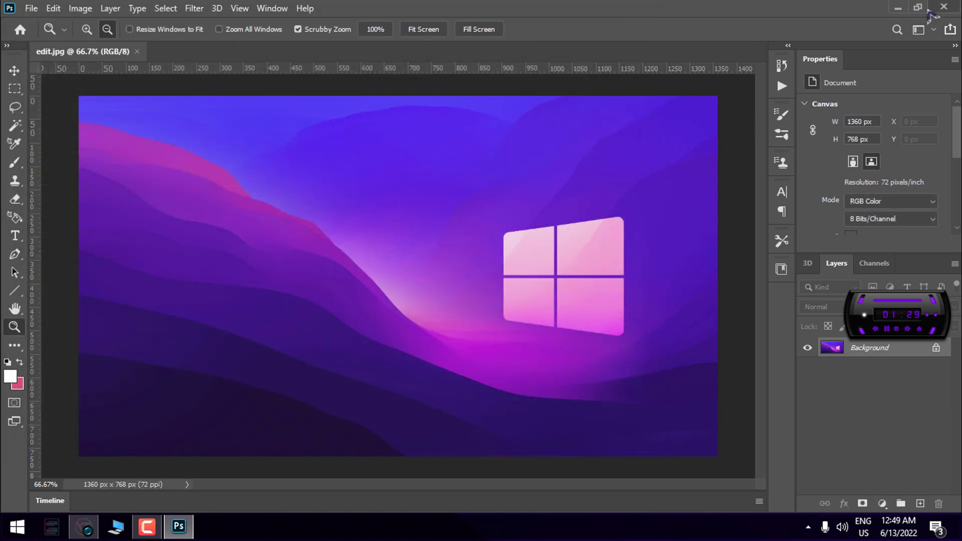
{"action": "left_click", "coordinate": [899, 8]}
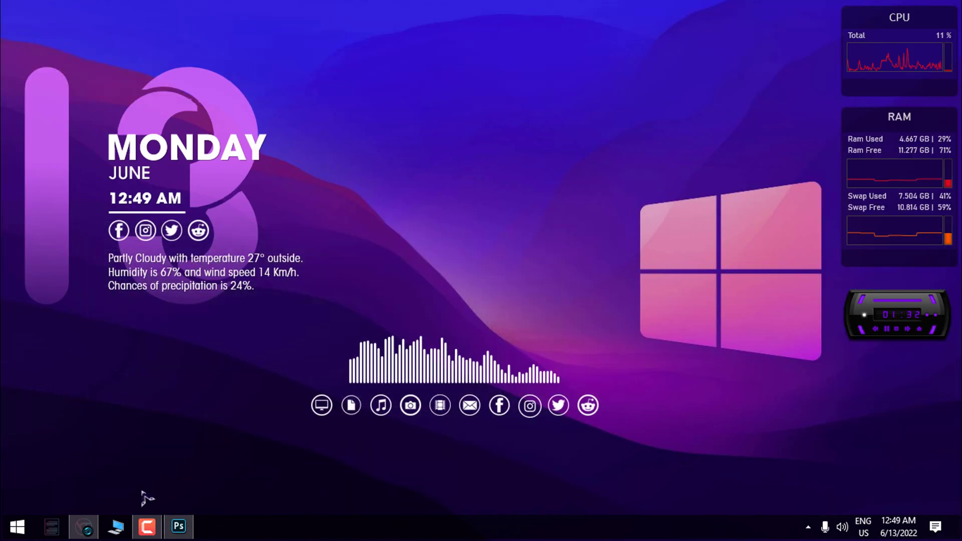
Open edit.jpg from the Wallpapers folder on Local Disk (D:) in Photos.
{"action": "left_click", "coordinate": [322, 405]}
{"action": "double_click", "coordinate": [381, 181]}
{"action": "double_click", "coordinate": [774, 156]}
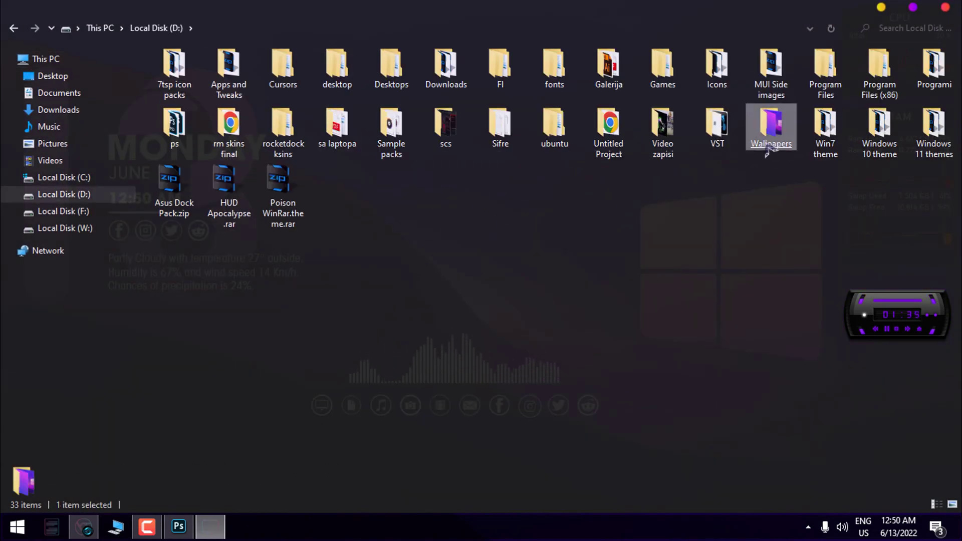
{"action": "left_click", "coordinate": [597, 322]}
{"action": "double_click", "coordinate": [596, 324]}
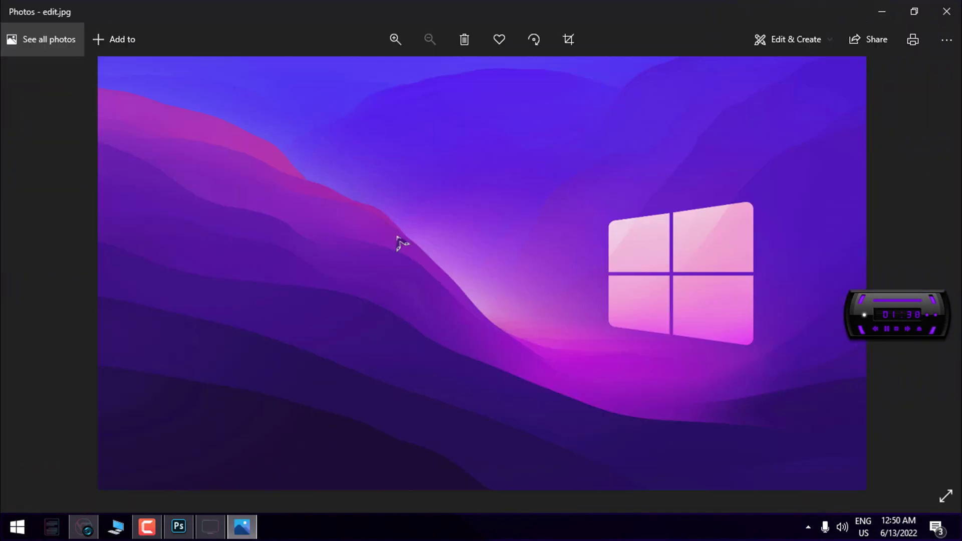
Set edit.jpg as the desktop background and close the Photos and Wallpapers windows.
{"action": "right_click", "coordinate": [397, 243]}
{"action": "mouse_move", "coordinate": [441, 316]}
{"action": "left_click", "coordinate": [555, 344]}
{"action": "left_click", "coordinate": [946, 11]}
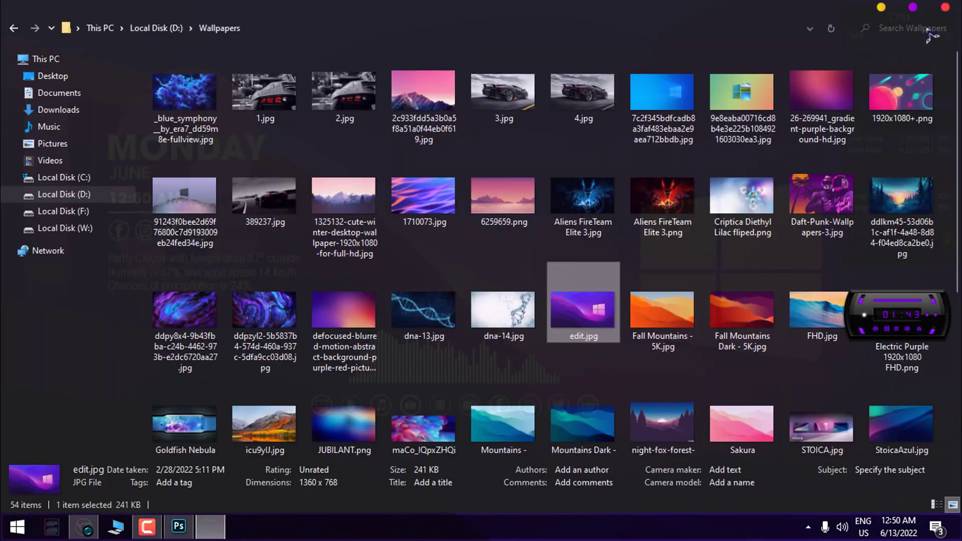
{"action": "left_click", "coordinate": [948, 10]}
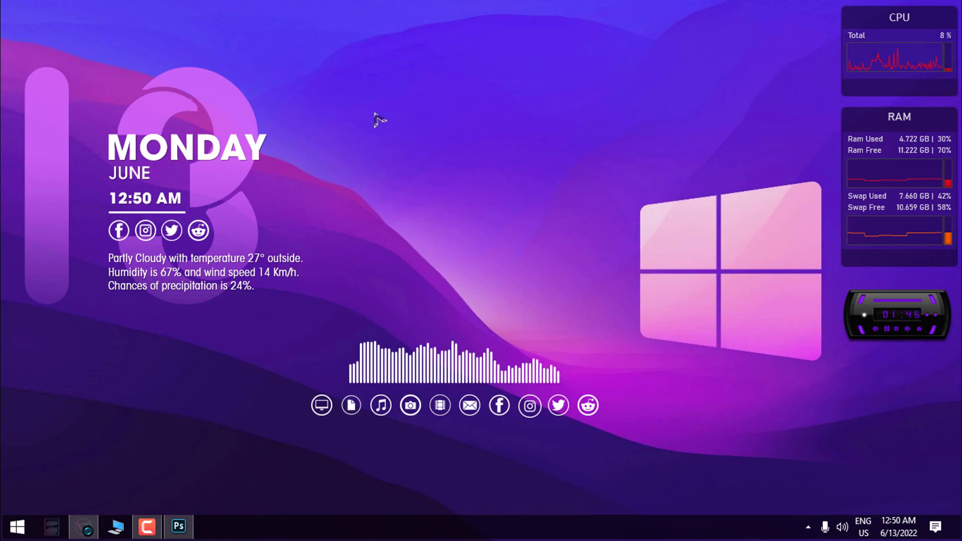
Open the dock's position settings and set its screen position to Bottom.
{"action": "mouse_move", "coordinate": [421, 10]}
{"action": "right_click", "coordinate": [424, 44]}
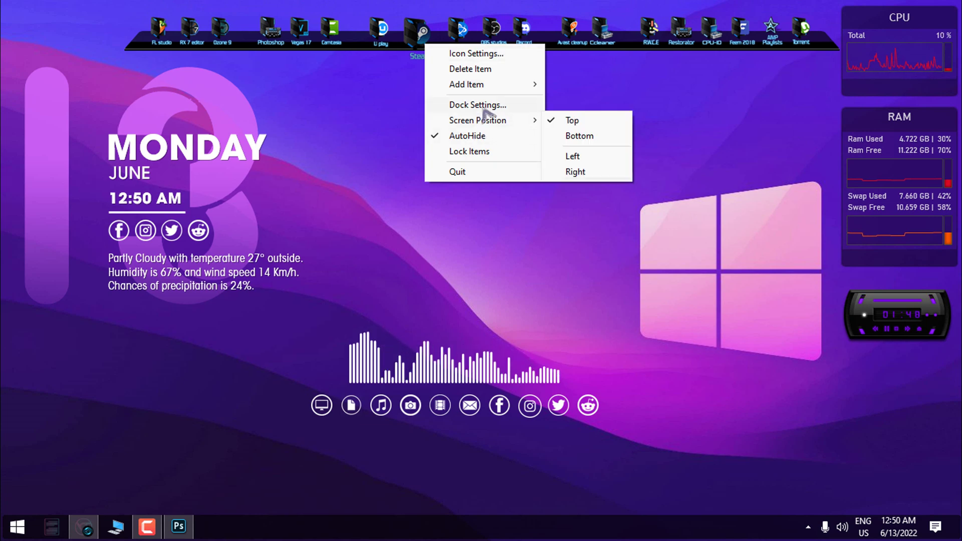
{"action": "left_click", "coordinate": [481, 105]}
{"action": "left_click", "coordinate": [345, 220]}
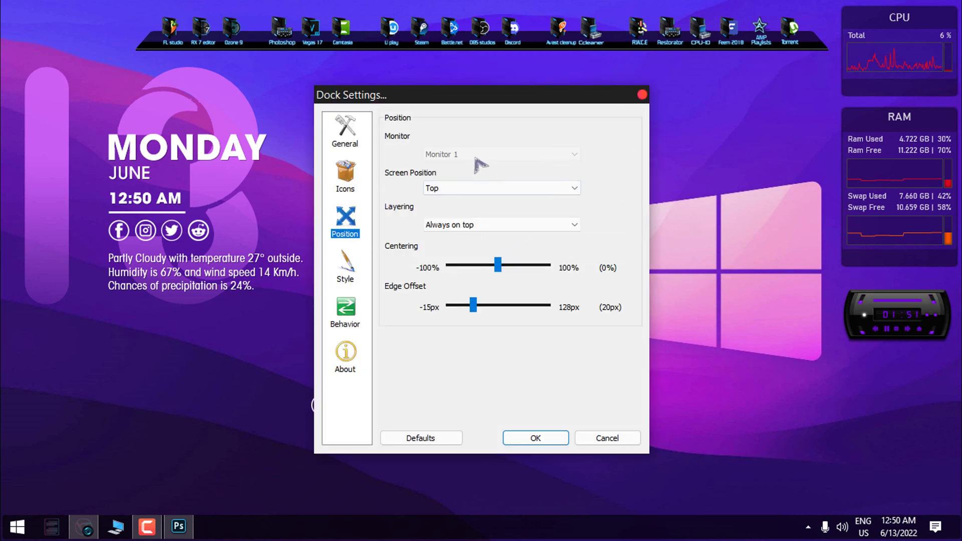
{"action": "left_click", "coordinate": [476, 188]}
{"action": "left_click", "coordinate": [449, 209]}
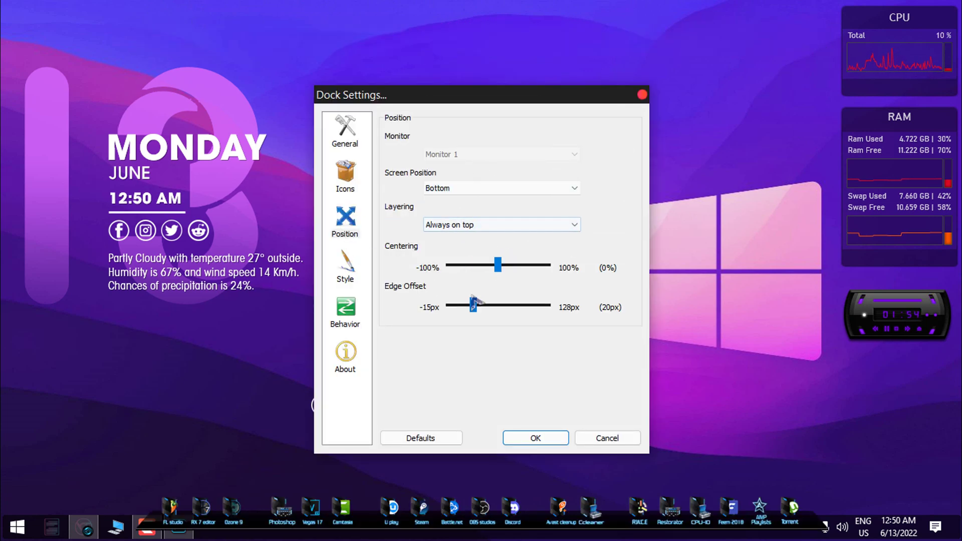
Set the dock's edge offset to 54 px, move the date and weather widget higher on the desktop, and confirm the dock settings.
{"action": "left_click_drag", "start_coordinate": [472, 304], "coordinate": [502, 309]}
{"action": "left_click_drag", "start_coordinate": [252, 234], "coordinate": [242, 191]}
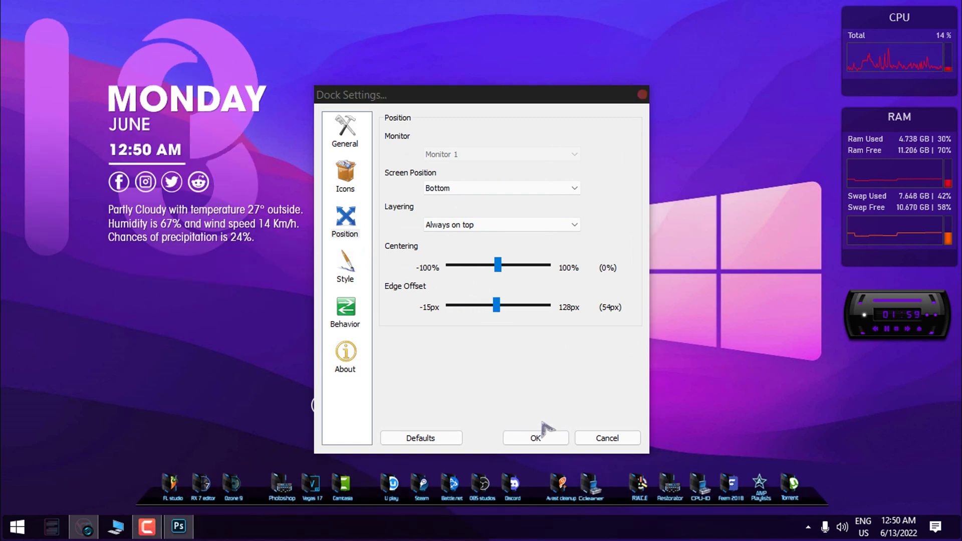
{"action": "left_click", "coordinate": [537, 437]}
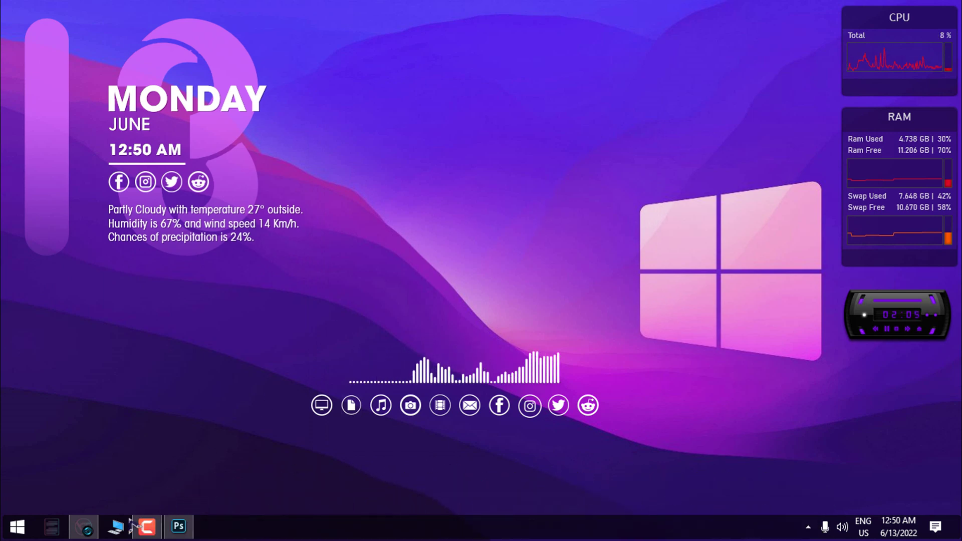
Browse the extracted Dracula theme in Downloads and inspect the contents of its Icons folder.
{"action": "left_click", "coordinate": [117, 526]}
{"action": "left_click", "coordinate": [59, 109]}
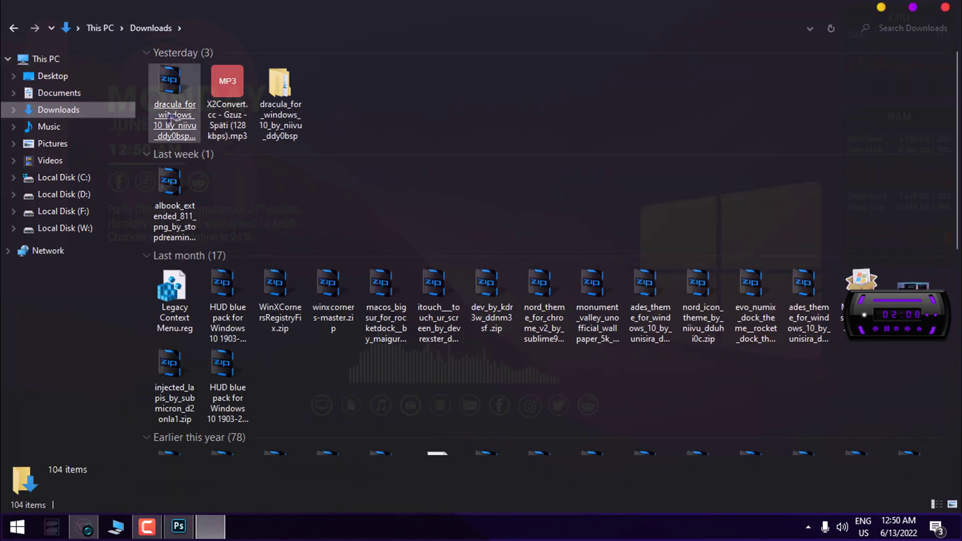
{"action": "double_click", "coordinate": [298, 123]}
{"action": "double_click", "coordinate": [225, 71]}
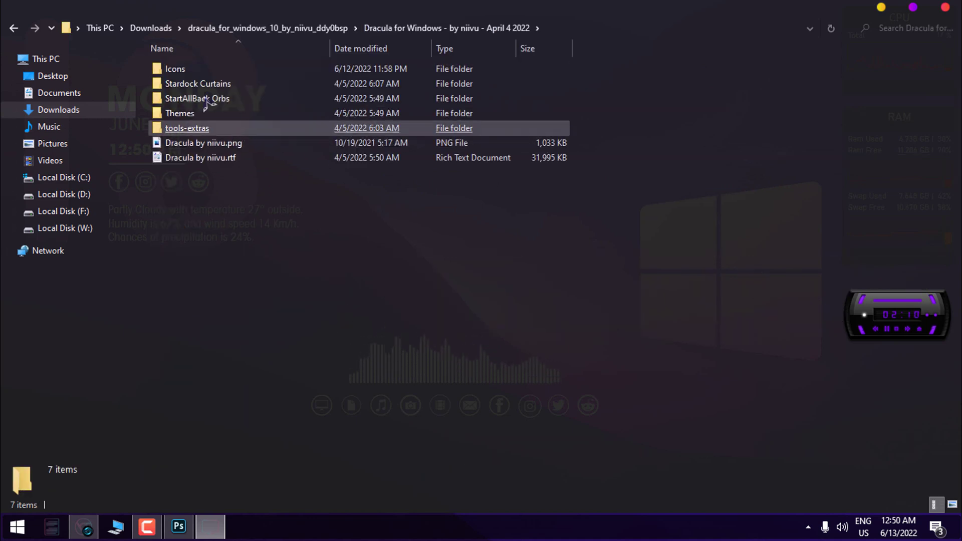
{"action": "double_click", "coordinate": [191, 69]}
{"action": "left_click", "coordinate": [214, 74]}
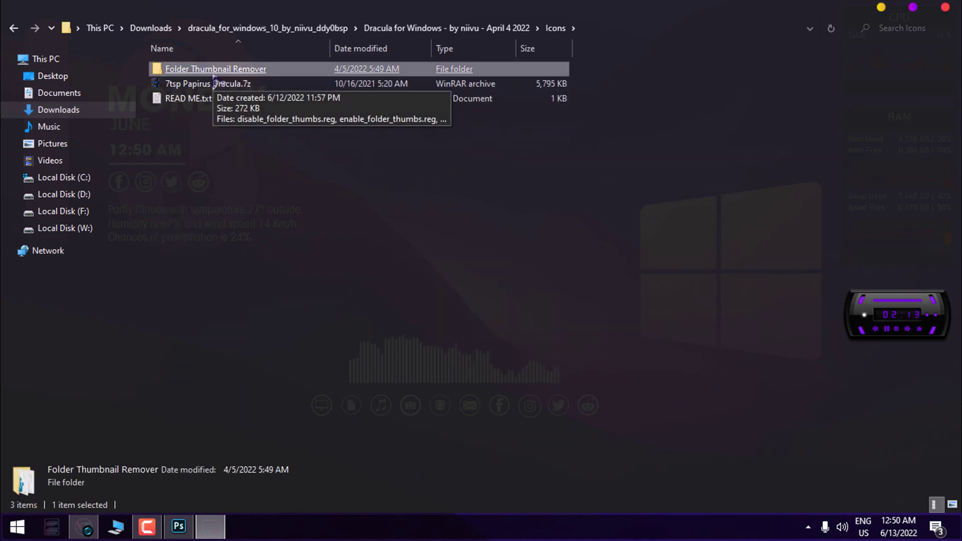
{"action": "double_click", "coordinate": [214, 74]}
Look through the Win XP icons folder within 7tsp icon packs on Local Disk (D:), and close the window.
{"action": "left_click", "coordinate": [97, 194]}
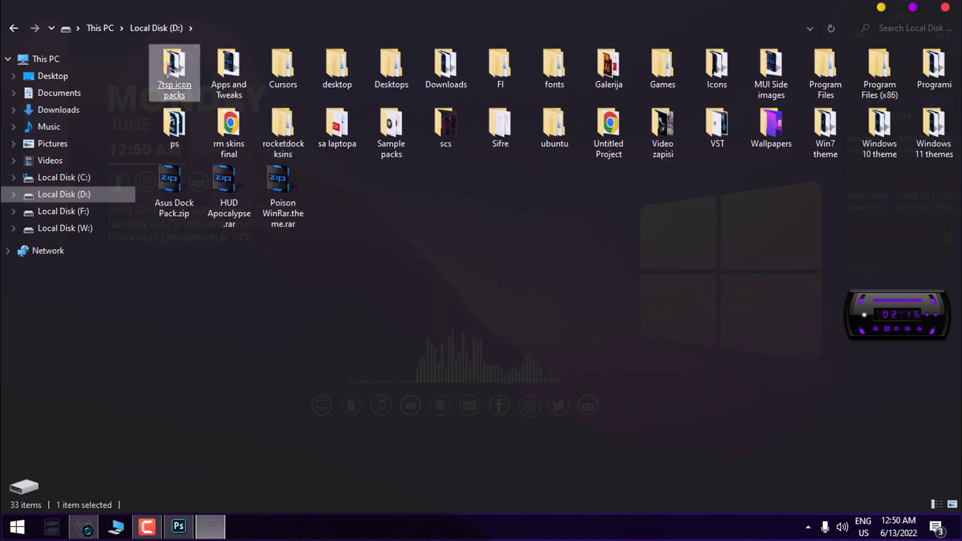
{"action": "double_click", "coordinate": [167, 69]}
{"action": "double_click", "coordinate": [173, 90]}
{"action": "double_click", "coordinate": [198, 73]}
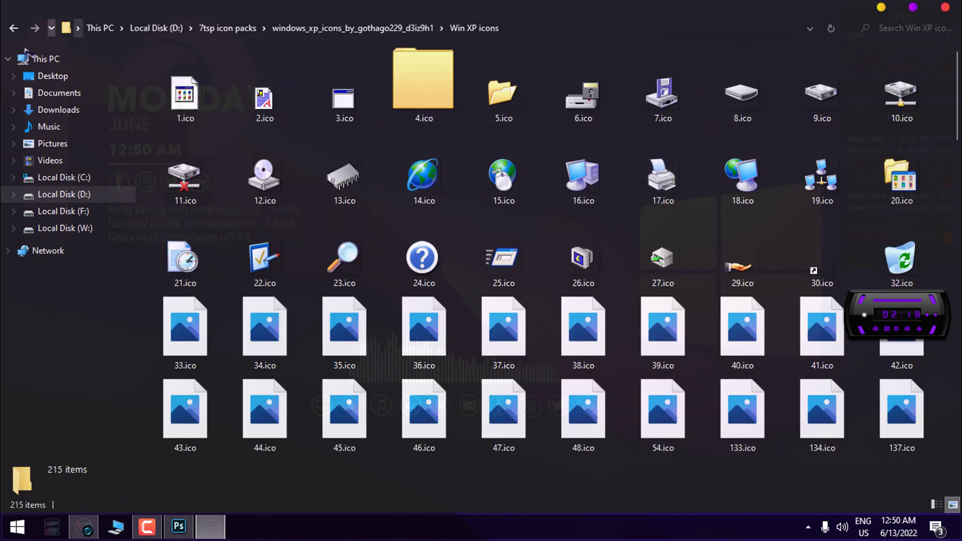
{"action": "left_click", "coordinate": [115, 195]}
{"action": "key", "text": "alt+F4"}
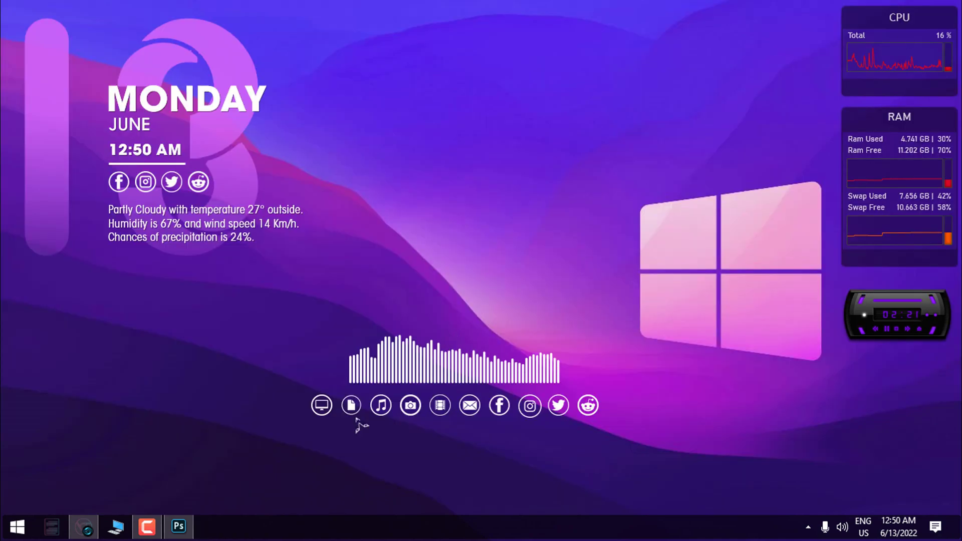
Run 7tsp GUI v0.6(2019).exe as administrator from the 7tsp_gui_2019 folder within Apps and Tweaks on Local Disk (D:).
{"action": "left_click", "coordinate": [119, 528]}
{"action": "double_click", "coordinate": [404, 203]}
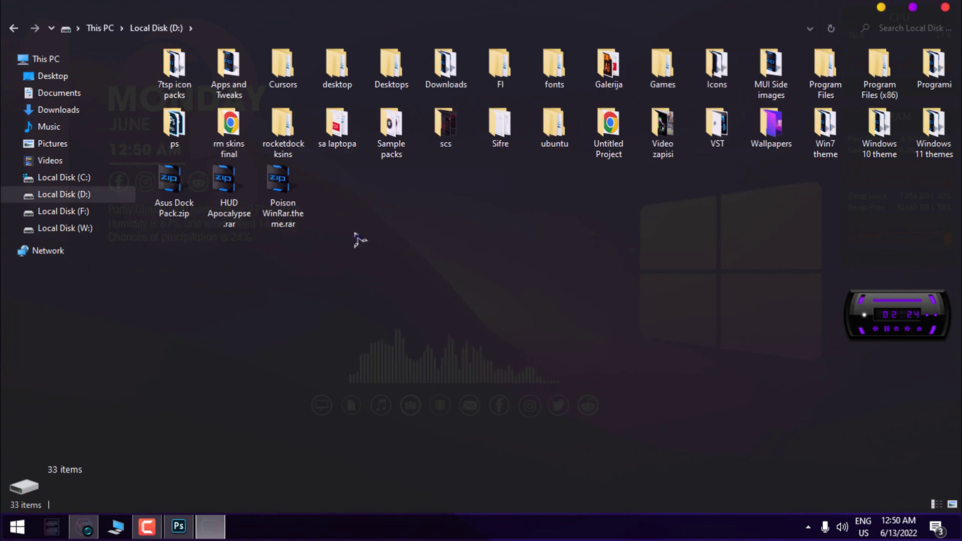
{"action": "double_click", "coordinate": [228, 75]}
{"action": "double_click", "coordinate": [195, 70]}
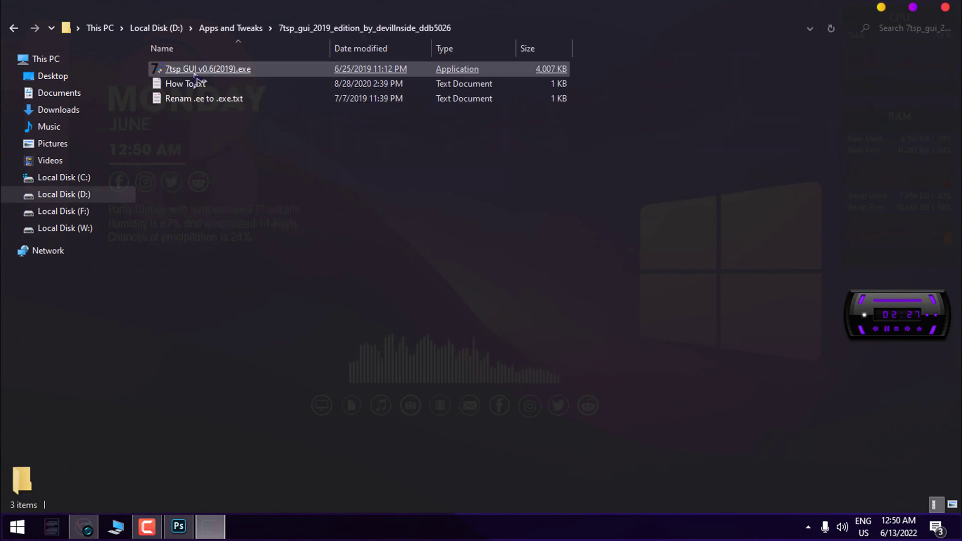
{"action": "left_click", "coordinate": [194, 73]}
{"action": "right_click", "coordinate": [195, 75]}
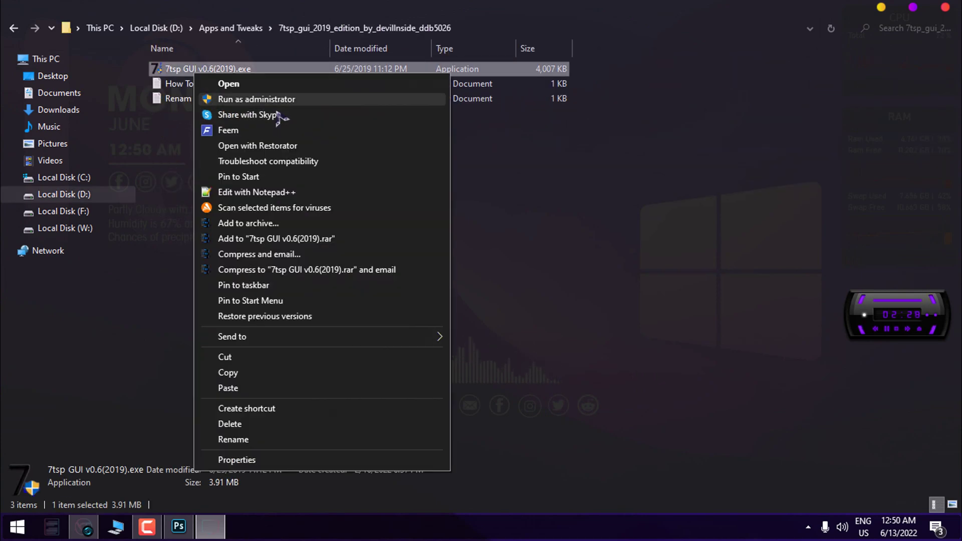
{"action": "left_click", "coordinate": [261, 99]}
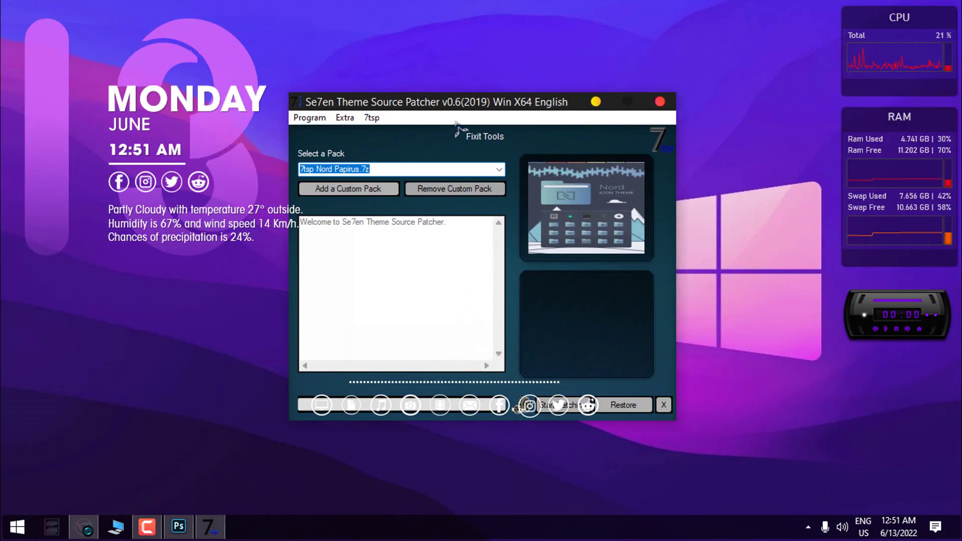
Add 7tsp Papirus Dracula.7z from the Icons folder of the downloaded Dracula theme as a custom pack in the patcher.
{"action": "left_click_drag", "start_coordinate": [502, 104], "coordinate": [566, 40]}
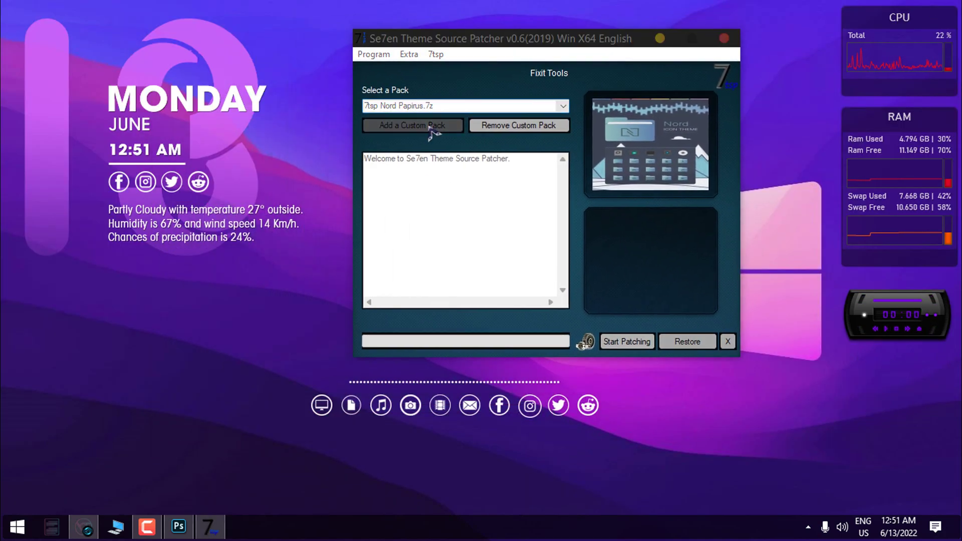
{"action": "left_click", "coordinate": [433, 132]}
{"action": "left_click", "coordinate": [416, 198]}
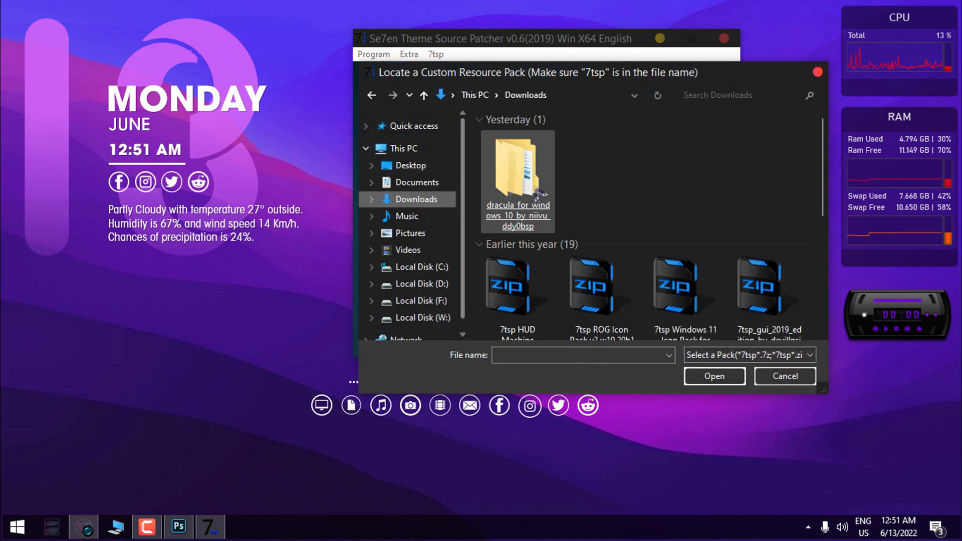
{"action": "double_click", "coordinate": [548, 188]}
{"action": "double_click", "coordinate": [535, 136]}
{"action": "double_click", "coordinate": [535, 137]}
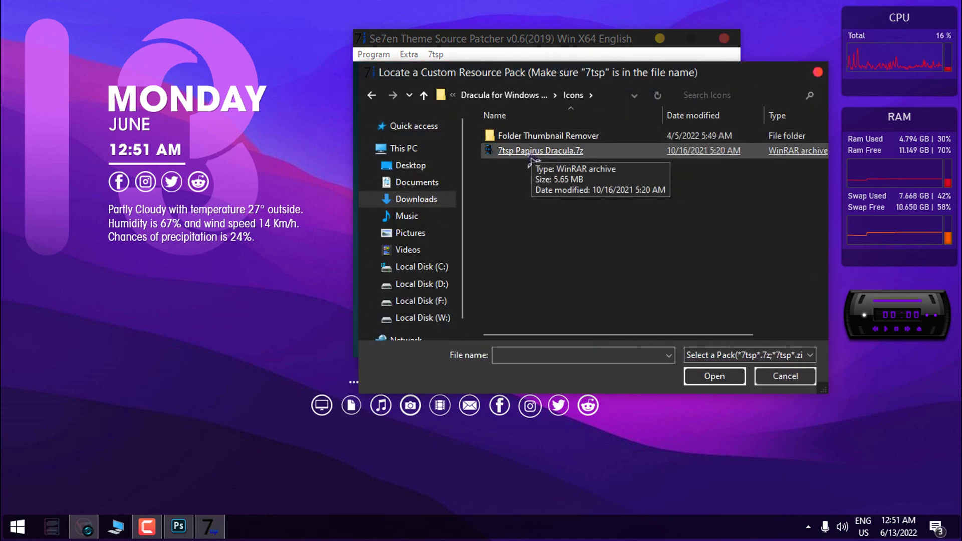
{"action": "double_click", "coordinate": [533, 151]}
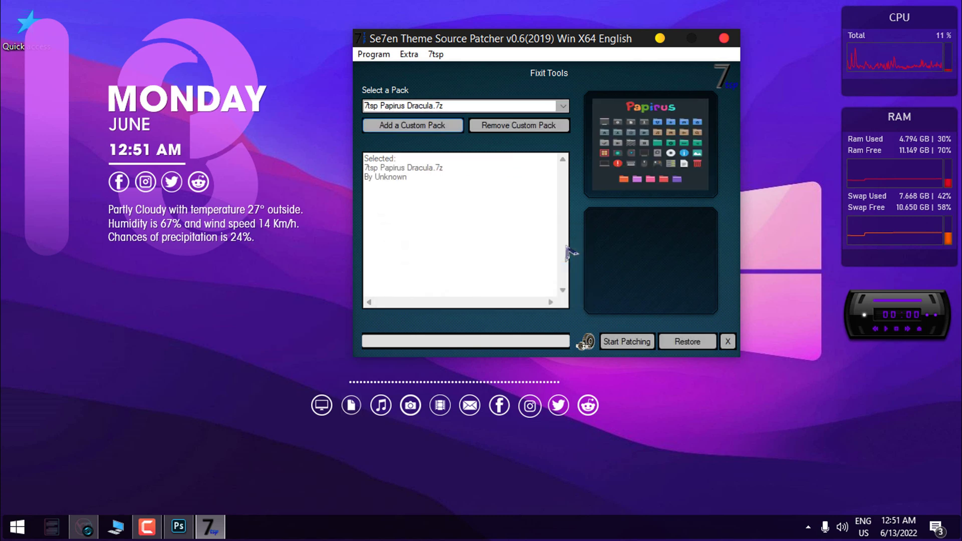
Patch the system with the 7tsp Papirus Dracula.7z pack, leaving the restore point enabled, and dismiss the completion dialog.
{"action": "left_click", "coordinate": [629, 342]}
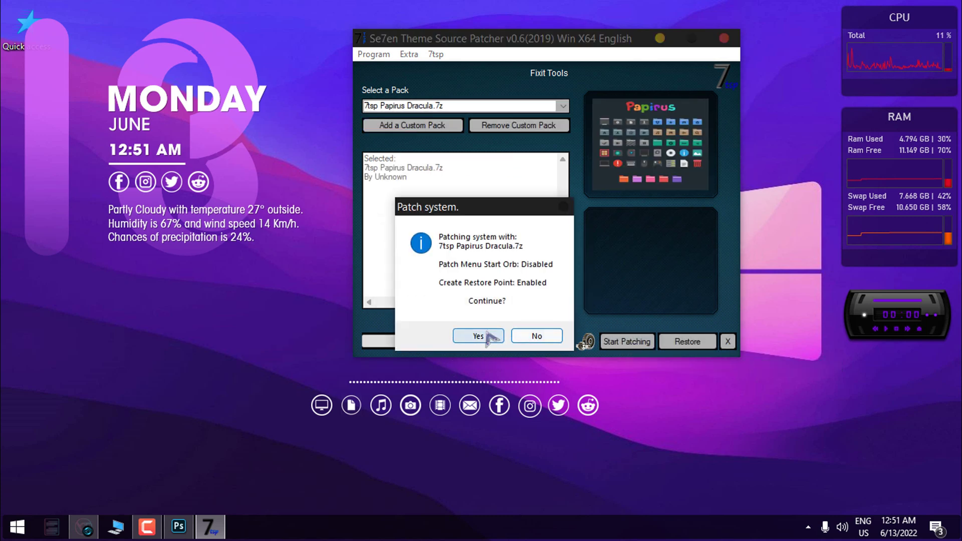
{"action": "left_click", "coordinate": [489, 337]}
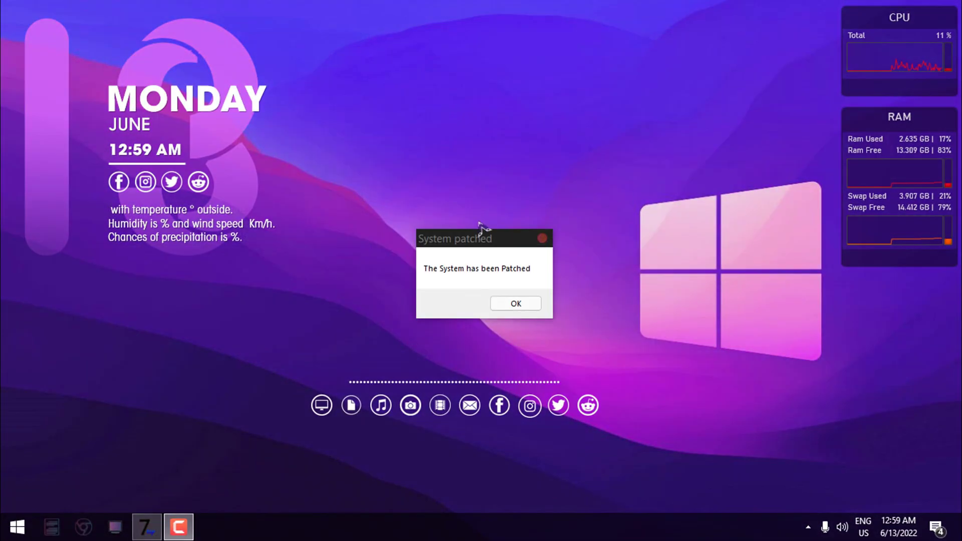
{"action": "left_click_drag", "start_coordinate": [479, 233], "coordinate": [458, 199]}
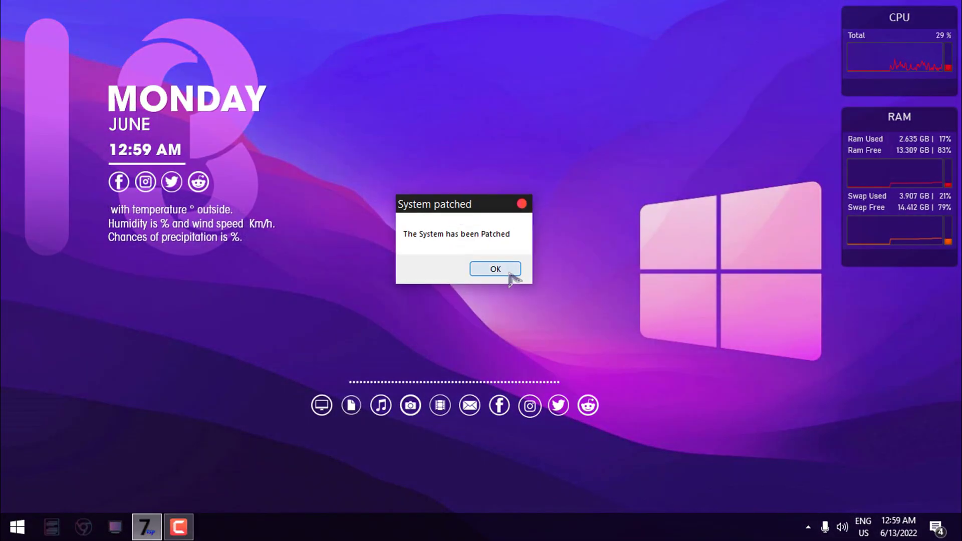
{"action": "left_click", "coordinate": [509, 273]}
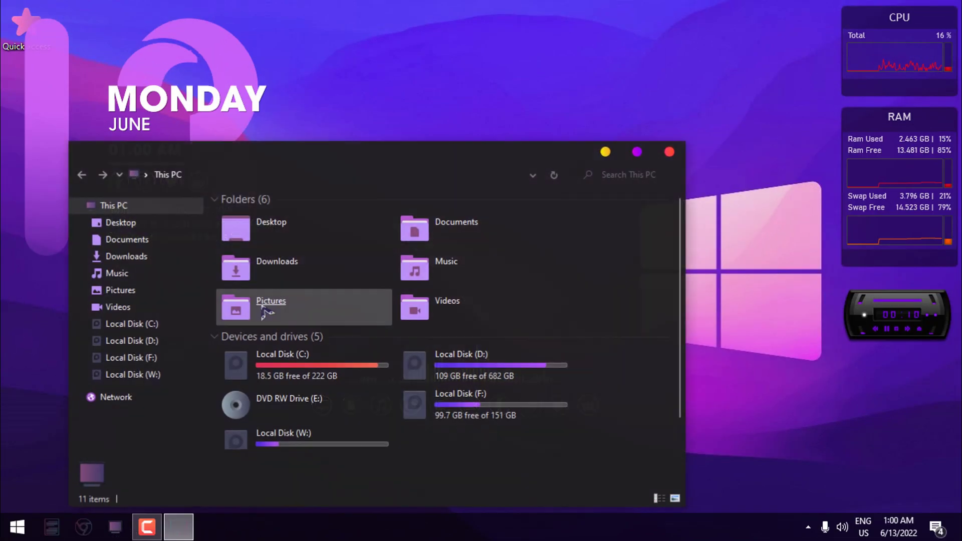
Examine the patched folder and drive icons in This PC at normal and maximized size, and close the window.
{"action": "right_click", "coordinate": [384, 96]}
{"action": "left_click", "coordinate": [451, 134]}
{"action": "left_click_drag", "start_coordinate": [438, 156], "coordinate": [497, 80]}
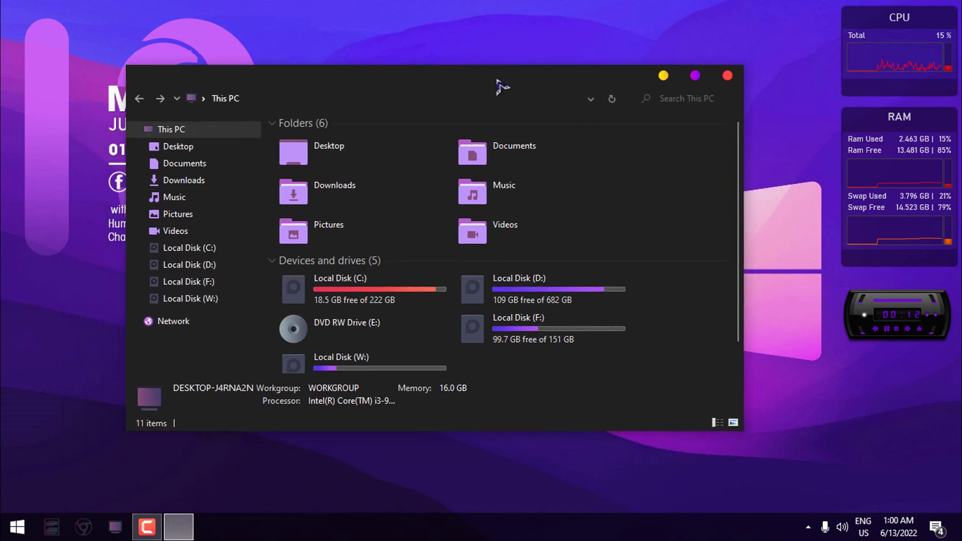
{"action": "scroll", "coordinate": [484, 275], "scroll_direction": "down", "scroll_amount": 1}
{"action": "scroll", "coordinate": [496, 280], "scroll_direction": "up", "scroll_amount": 1}
{"action": "left_click", "coordinate": [695, 75]}
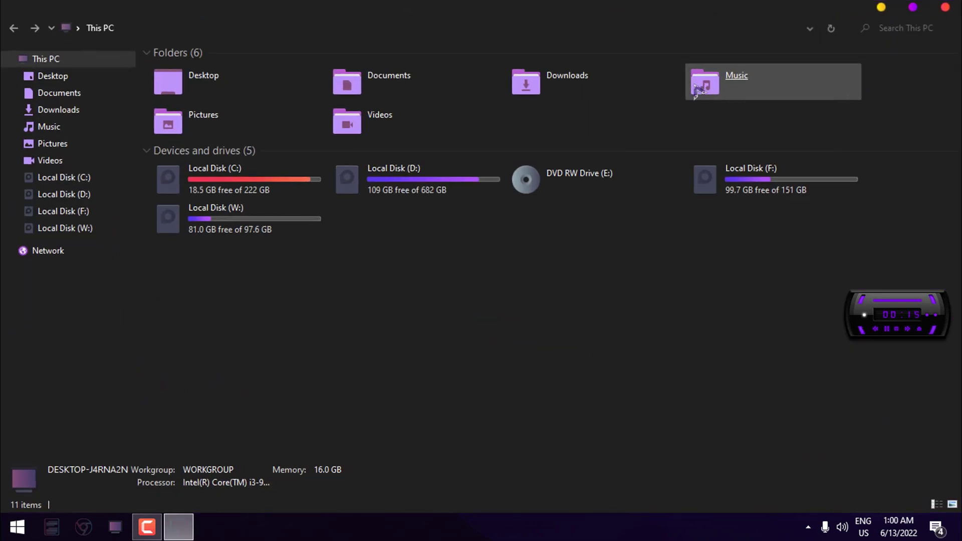
{"action": "left_click", "coordinate": [946, 8]}
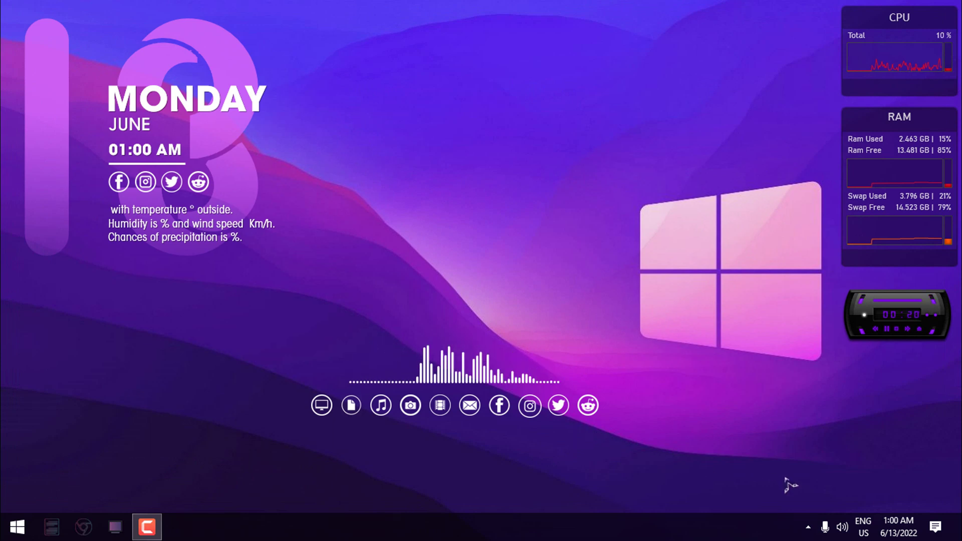
Find the transparency program by searching the Start menu for "sy", launch it, and check how a This PC window looks.
{"action": "left_click", "coordinate": [808, 526]}
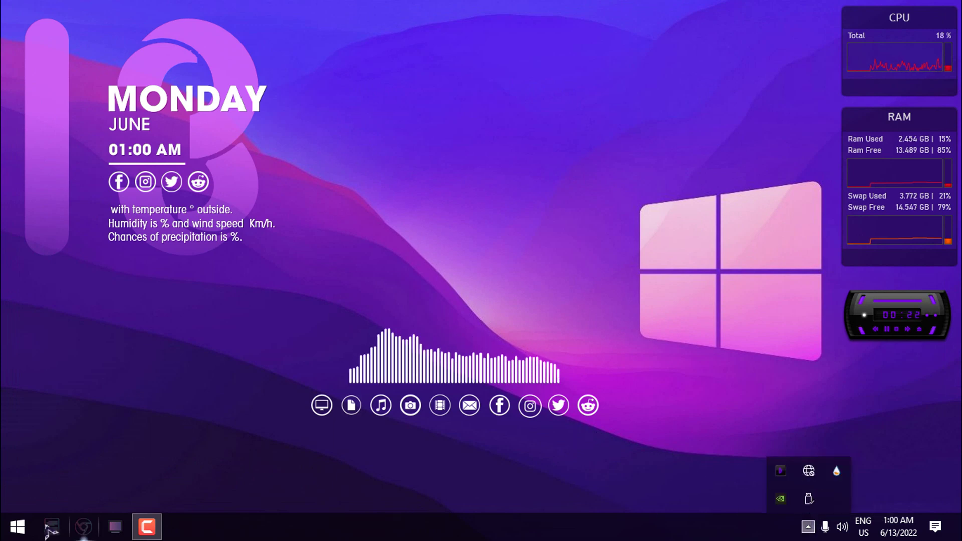
{"action": "left_click", "coordinate": [18, 530]}
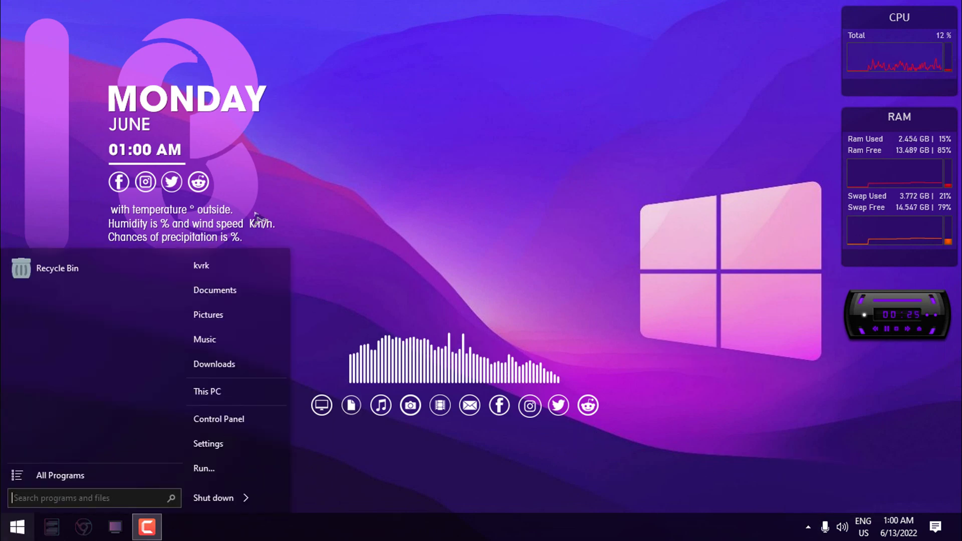
{"action": "left_click", "coordinate": [20, 531]}
{"action": "left_click", "coordinate": [21, 533]}
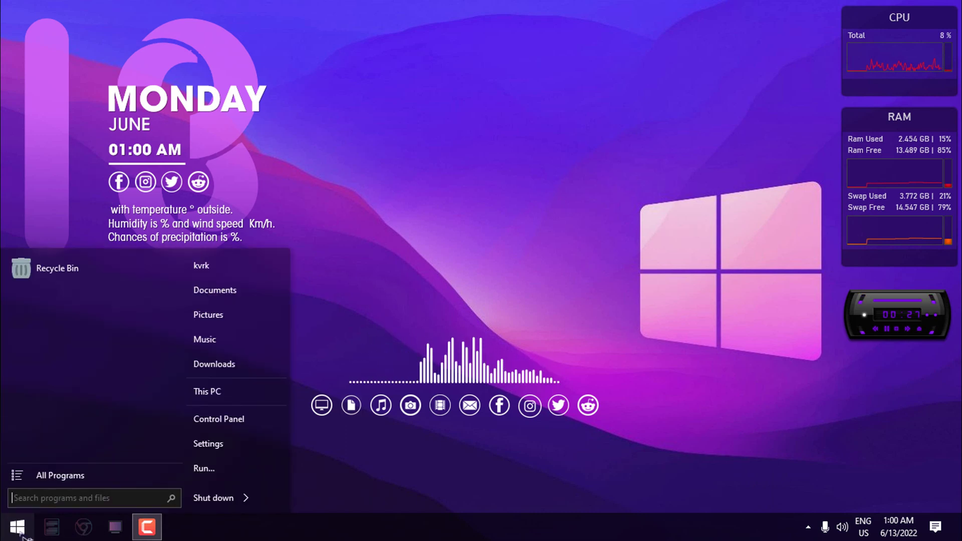
{"action": "type", "text": "sy"}
{"action": "left_click", "coordinate": [95, 293]}
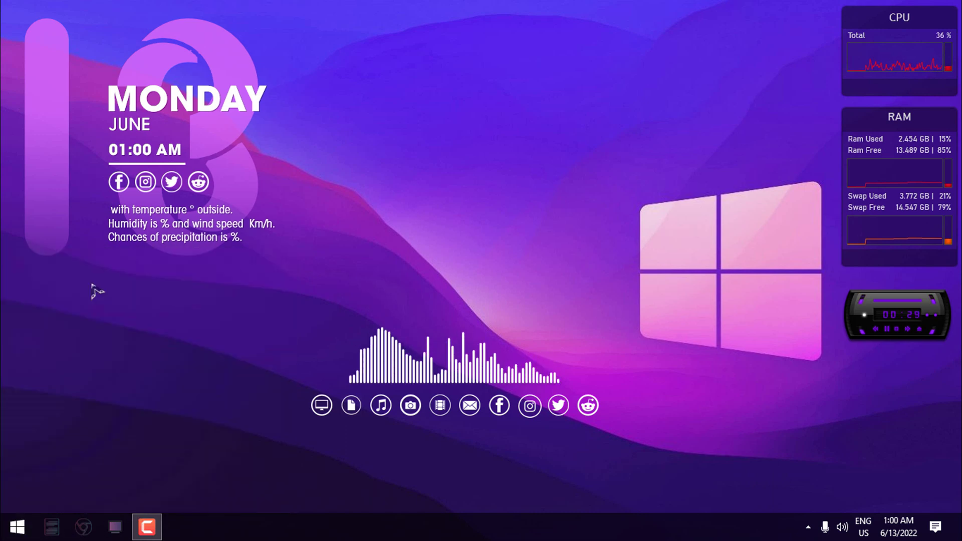
{"action": "left_click", "coordinate": [117, 527]}
{"action": "left_click", "coordinate": [945, 8]}
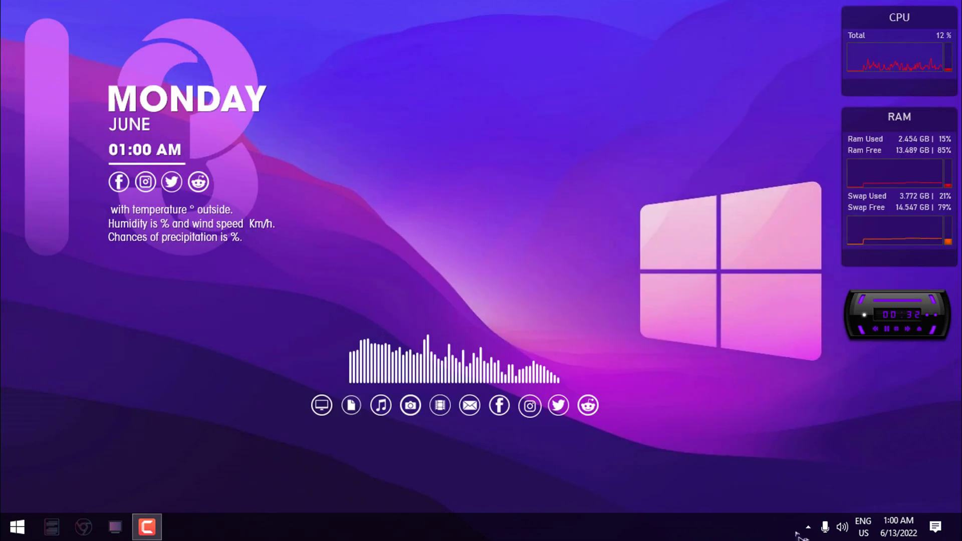
Enable transparency for all Explorer windows in the transparency tool's settings and check the effect on This PC.
{"action": "left_click", "coordinate": [807, 527]}
{"action": "right_click", "coordinate": [837, 473]}
{"action": "left_click", "coordinate": [872, 411]}
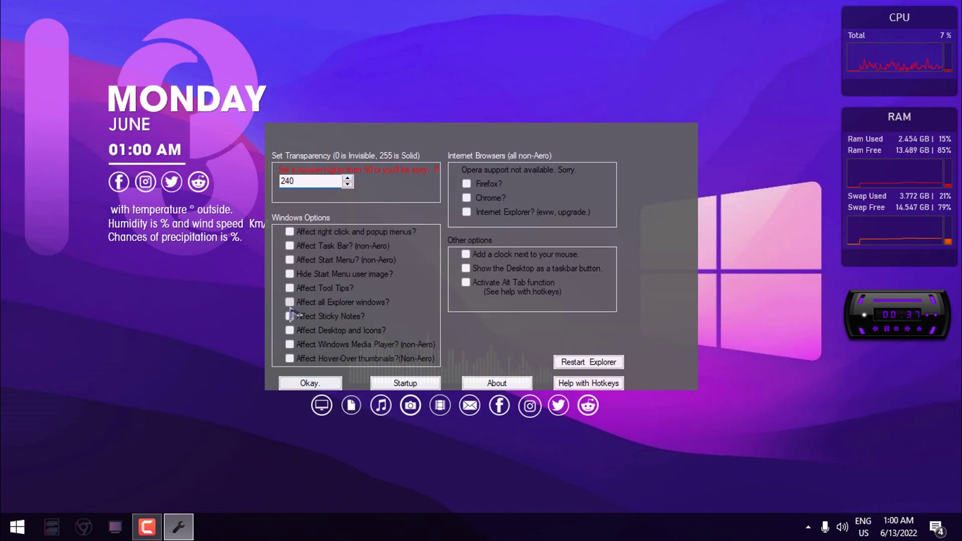
{"action": "left_click", "coordinate": [284, 384]}
{"action": "left_click", "coordinate": [115, 527]}
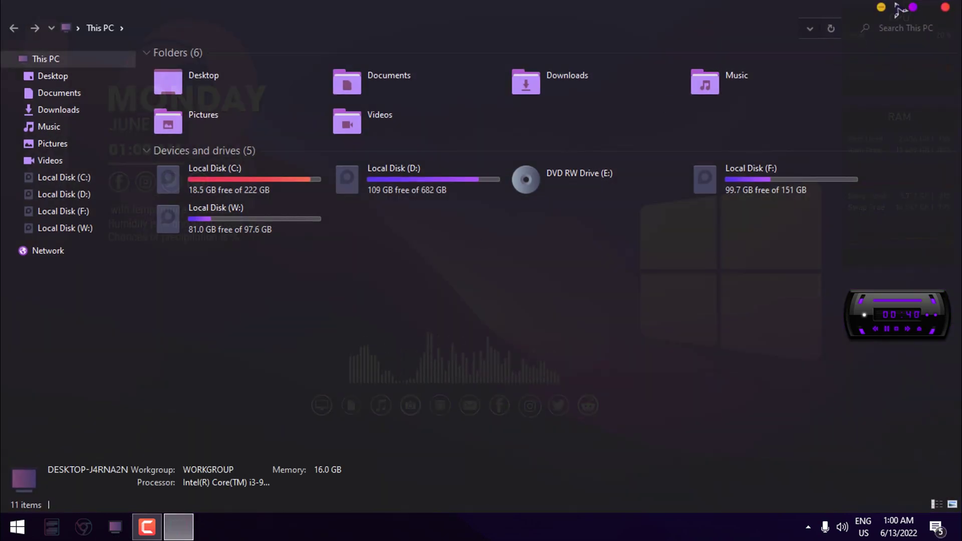
{"action": "left_click", "coordinate": [946, 8]}
Look over the Start menu and a transparent This PC window moved around the desktop, close it, and refresh the desktop.
{"action": "left_click", "coordinate": [17, 526]}
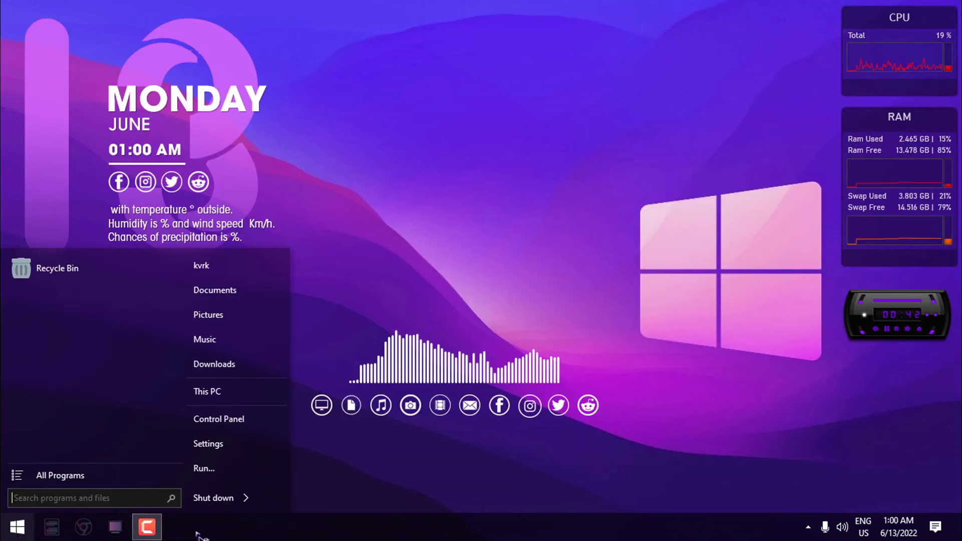
{"action": "left_click", "coordinate": [115, 527]}
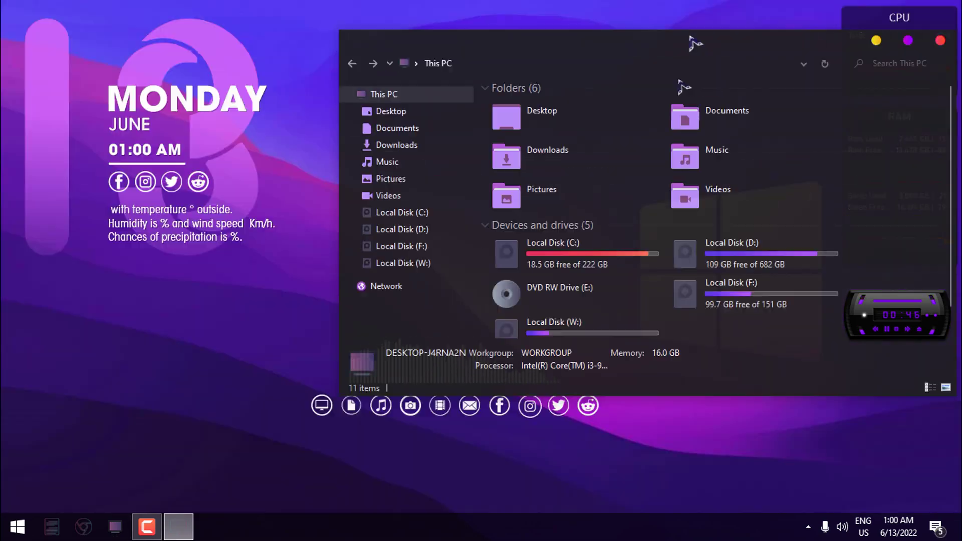
{"action": "left_click_drag", "start_coordinate": [686, 30], "coordinate": [578, 50]}
{"action": "key", "text": "super"}
{"action": "left_click", "coordinate": [813, 52]}
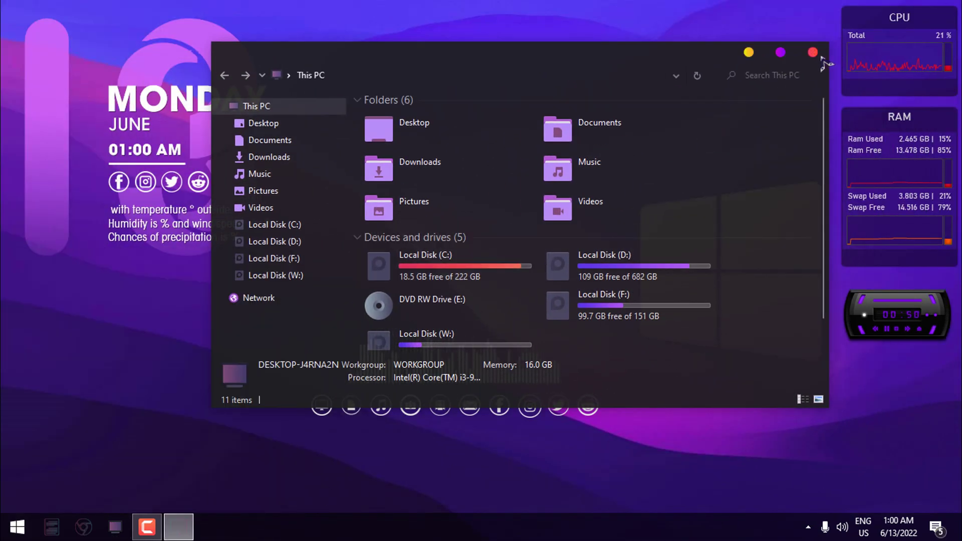
{"action": "left_click", "coordinate": [812, 52]}
{"action": "left_click", "coordinate": [629, 212]}
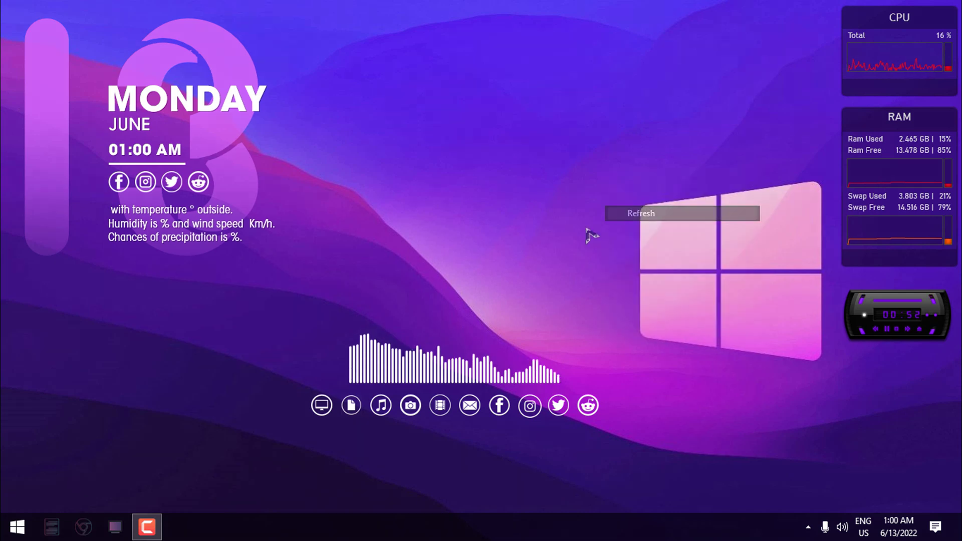